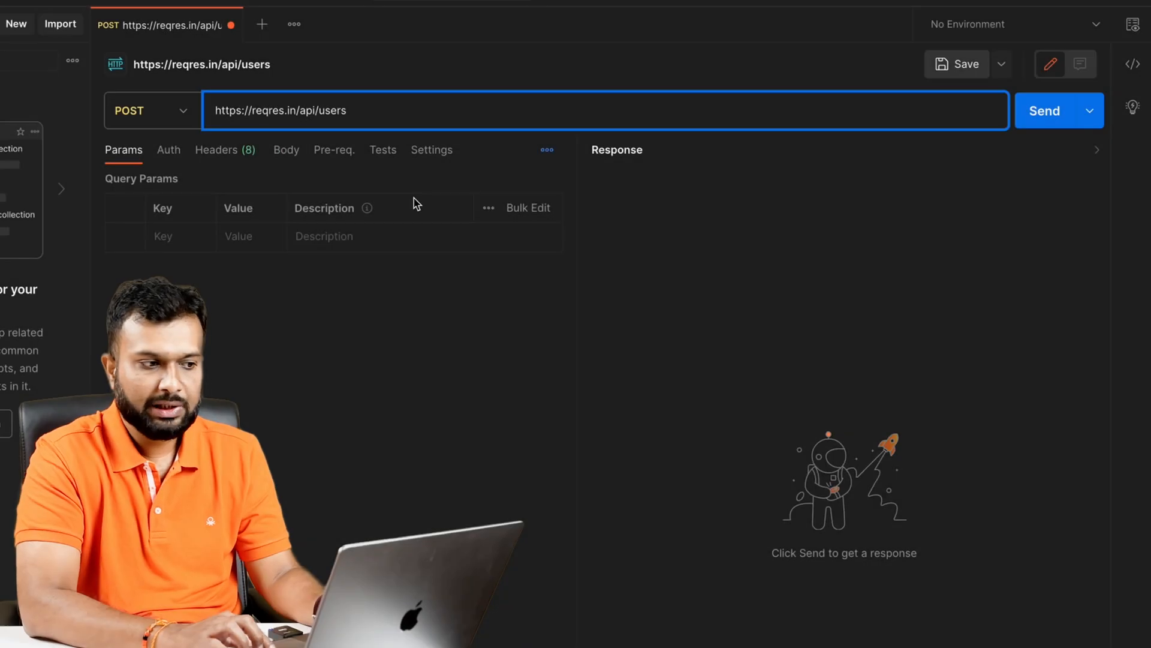
# Give the POST request a raw JSON body with name "morpheus" and job "leader", send it, and highlight the id in the response.
pyautogui.click(293, 151)
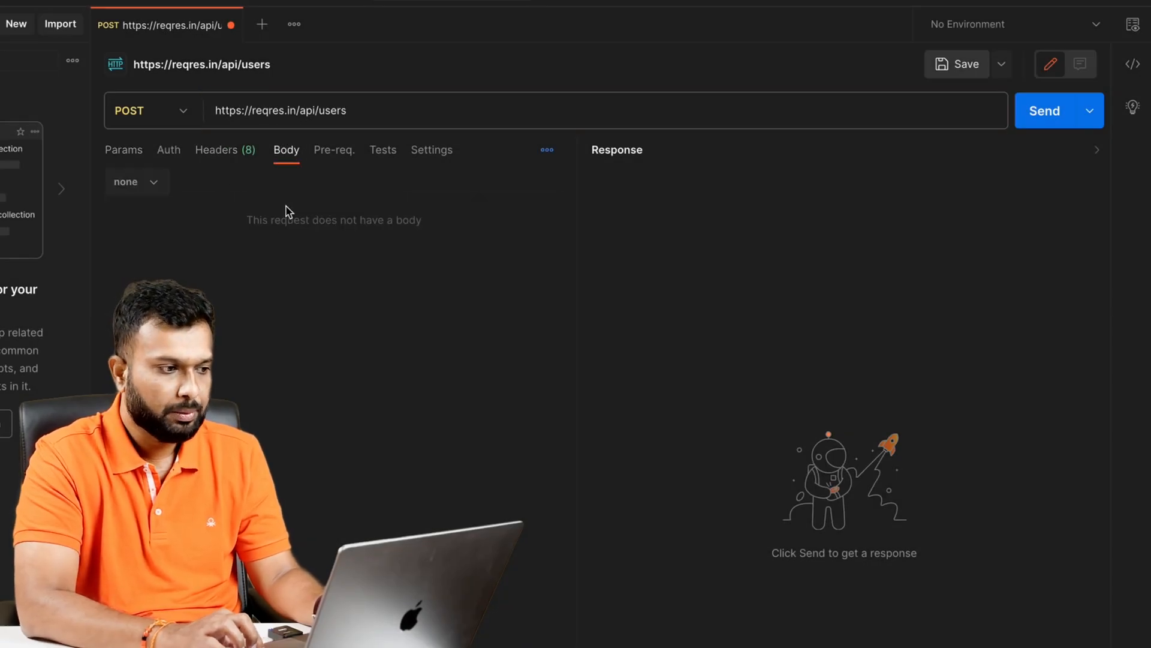
pyautogui.click(139, 182)
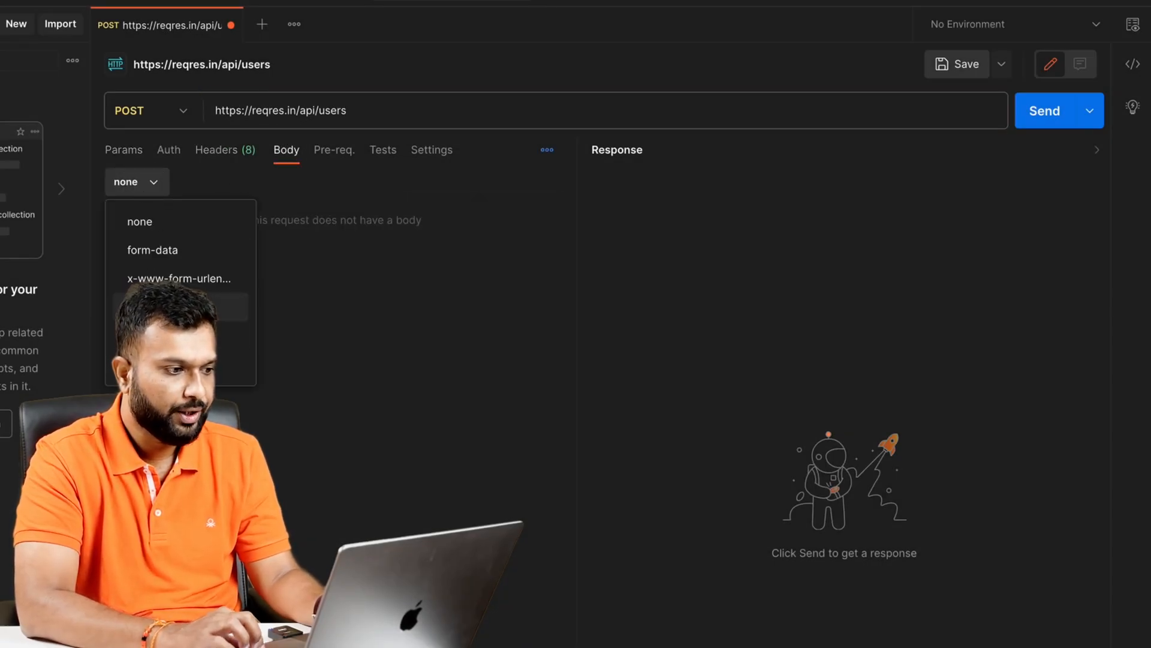
pyautogui.click(180, 306)
pyautogui.click(211, 182)
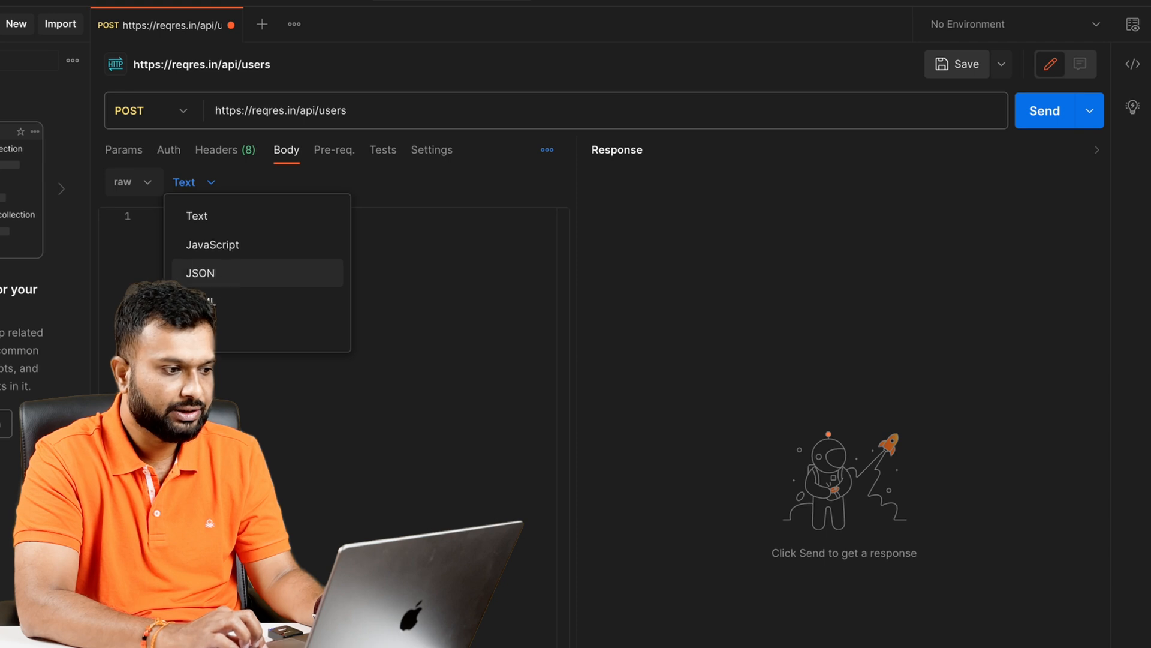
pyautogui.click(204, 273)
pyautogui.write('{     "name": "morpheus",     "job": "leader" }')
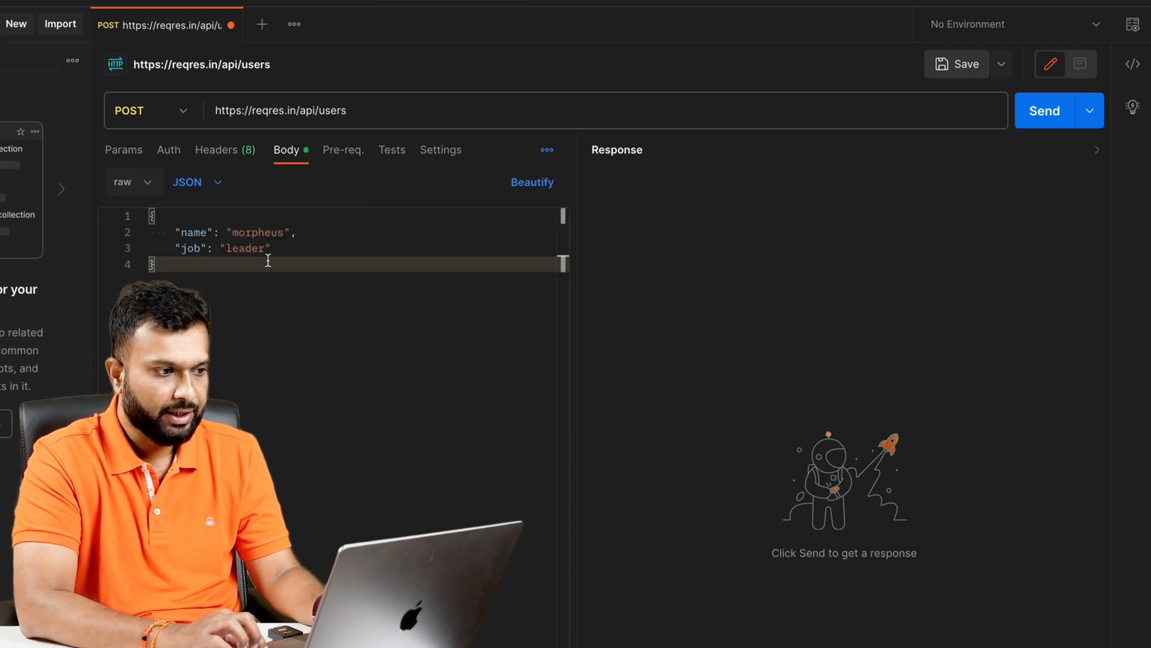
pyautogui.click(1046, 111)
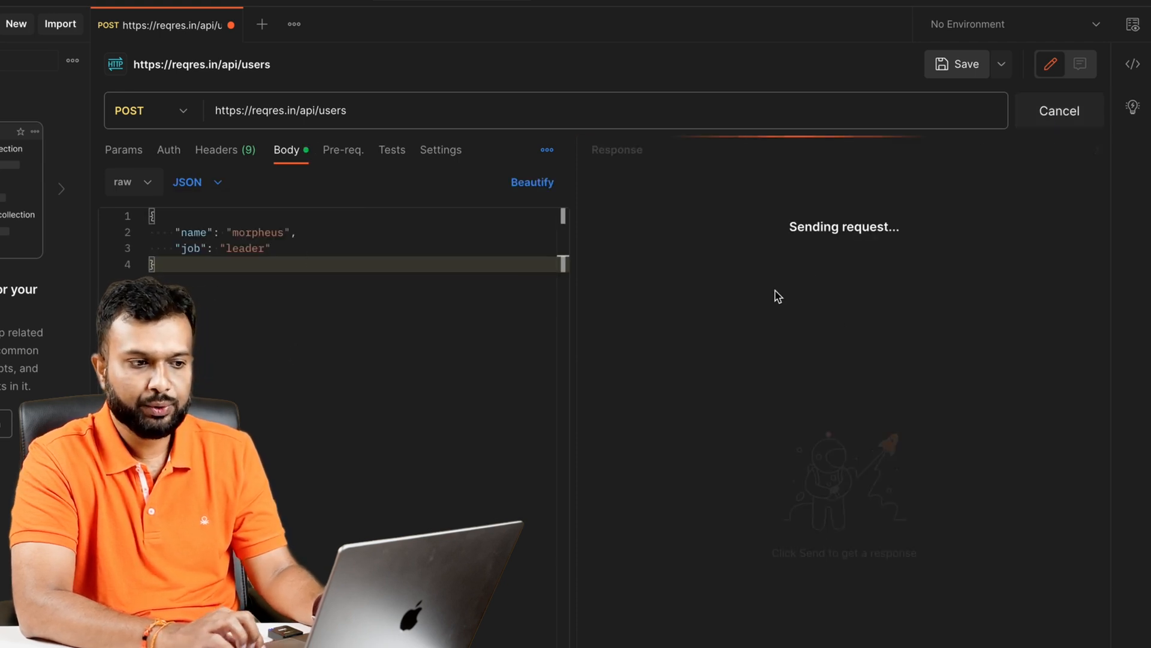
pyautogui.moveTo(679, 259); pyautogui.dragTo(763, 263)
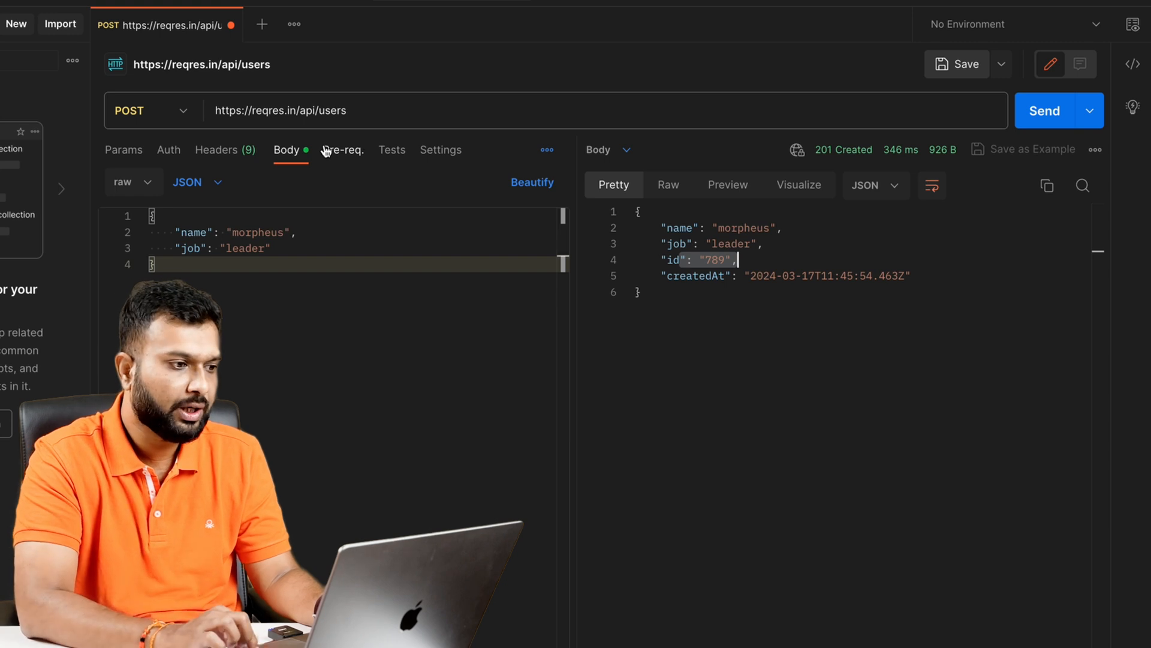
pyautogui.click(366, 108)
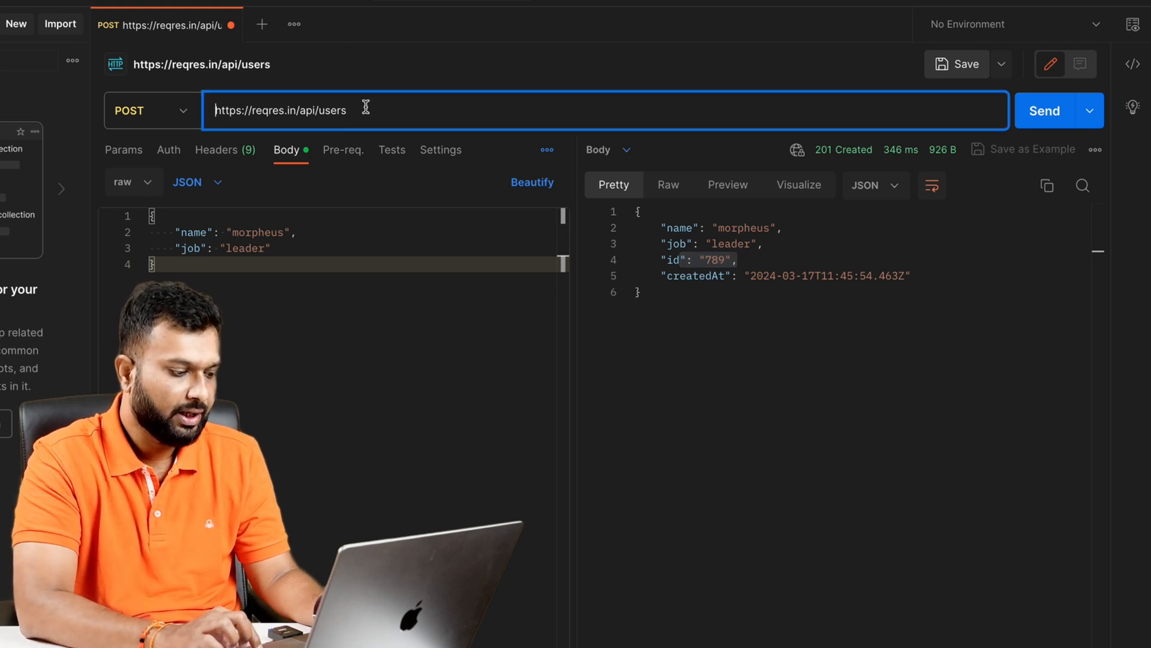
pyautogui.press('super+a')
pyautogui.press('super+c')
pyautogui.click(263, 24)
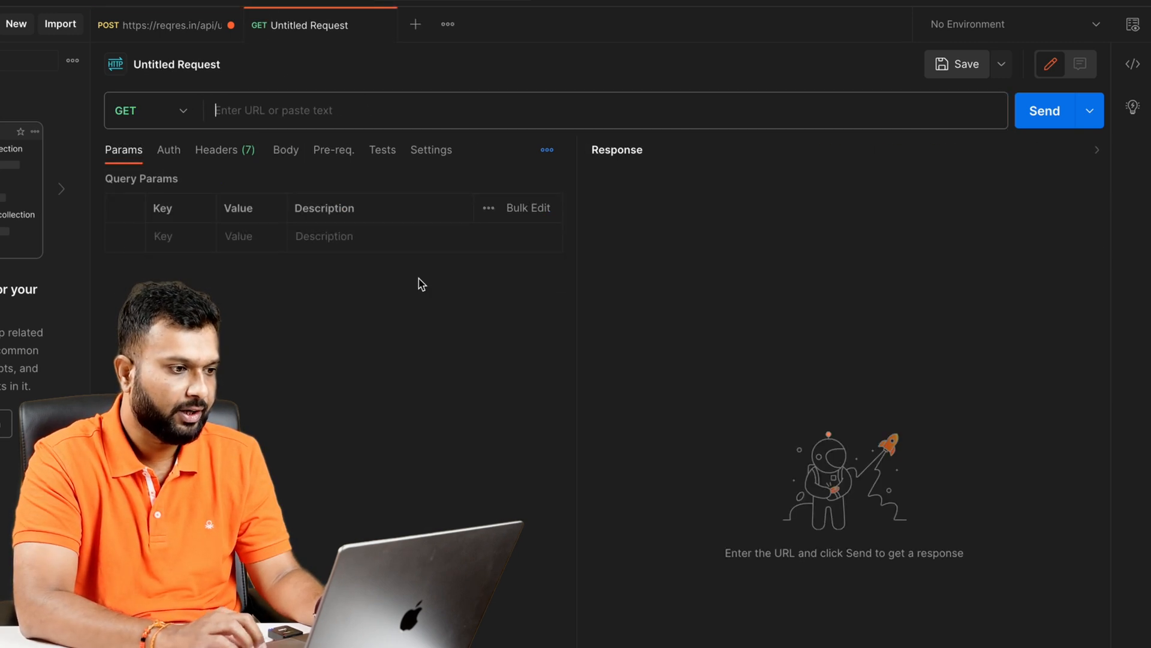
pyautogui.press('super+v')
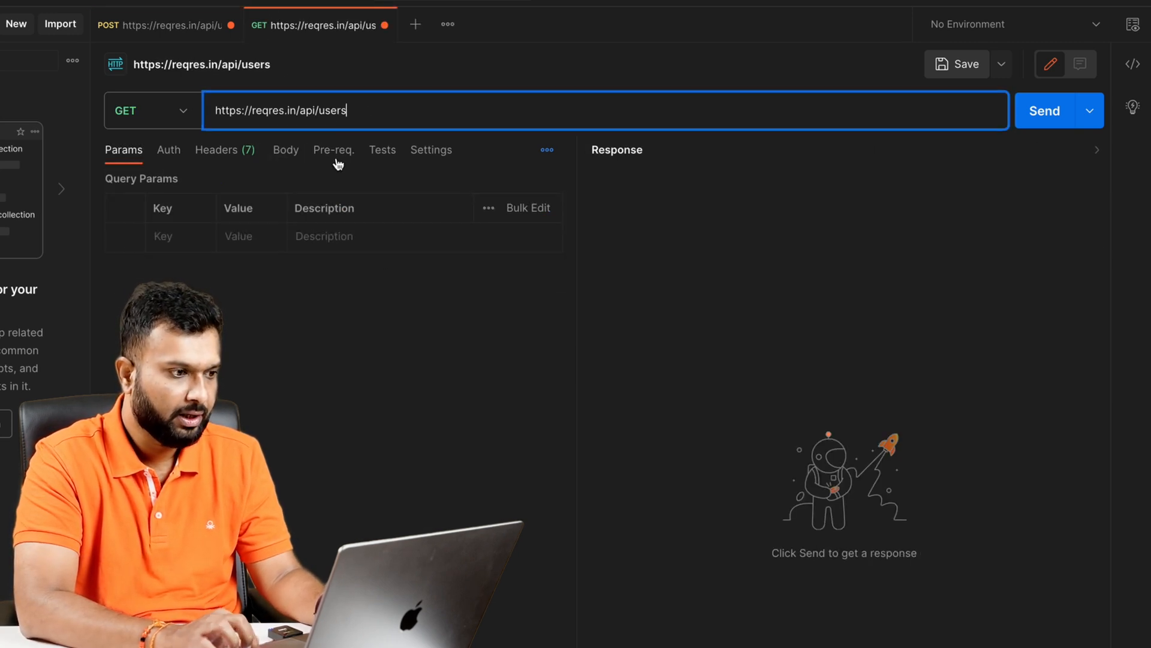
pyautogui.click(186, 112)
pyautogui.click(141, 212)
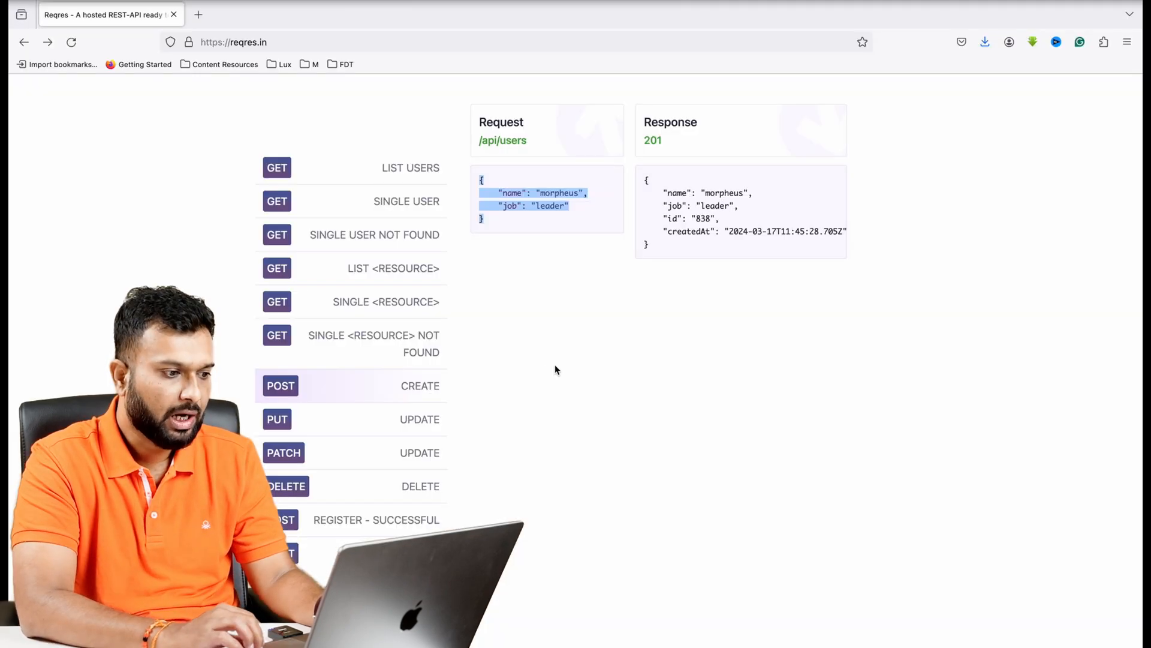
# Show the PUT UPDATE example on the reqres.in page and examine its request path, body and response.
pyautogui.click(557, 370)
pyautogui.scroll(-2, 558, 370)
pyautogui.click(368, 303)
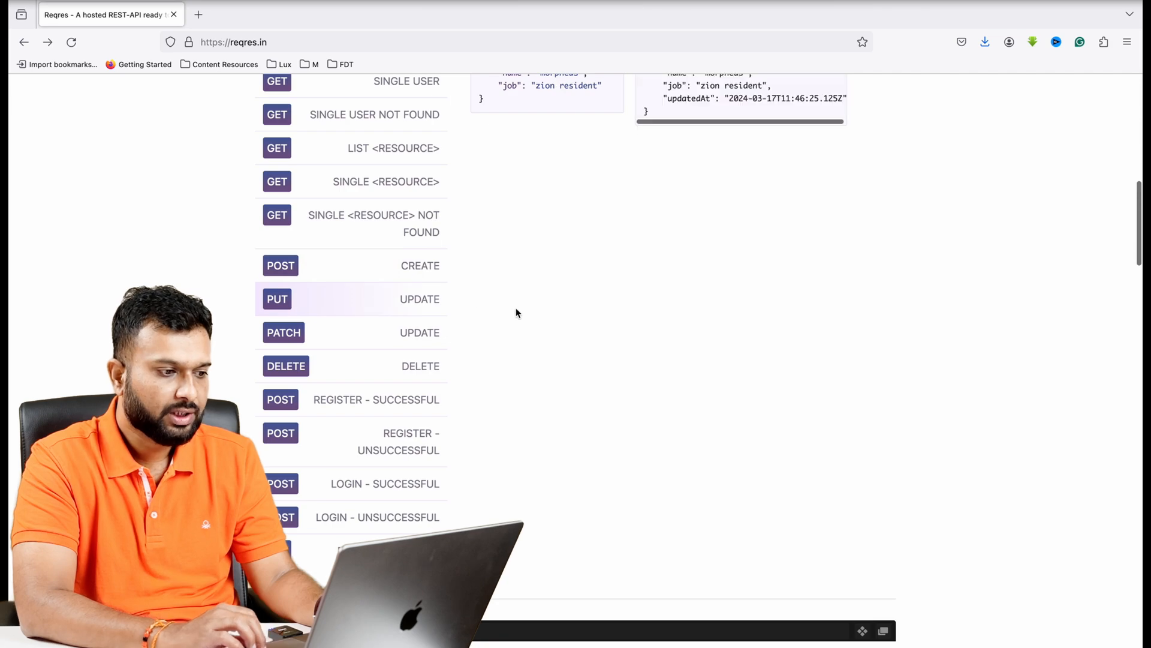
pyautogui.scroll(3, 518, 312)
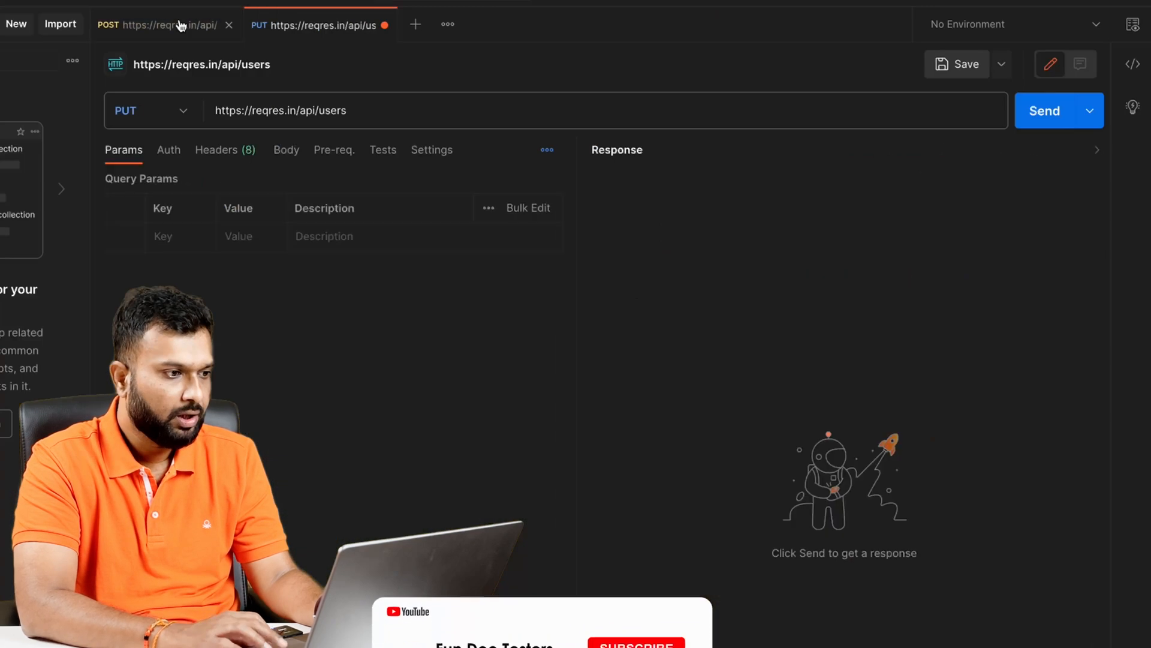
# Return to the POST request, highlight the id value in its response, and append /2 to the request URL.
pyautogui.click(180, 25)
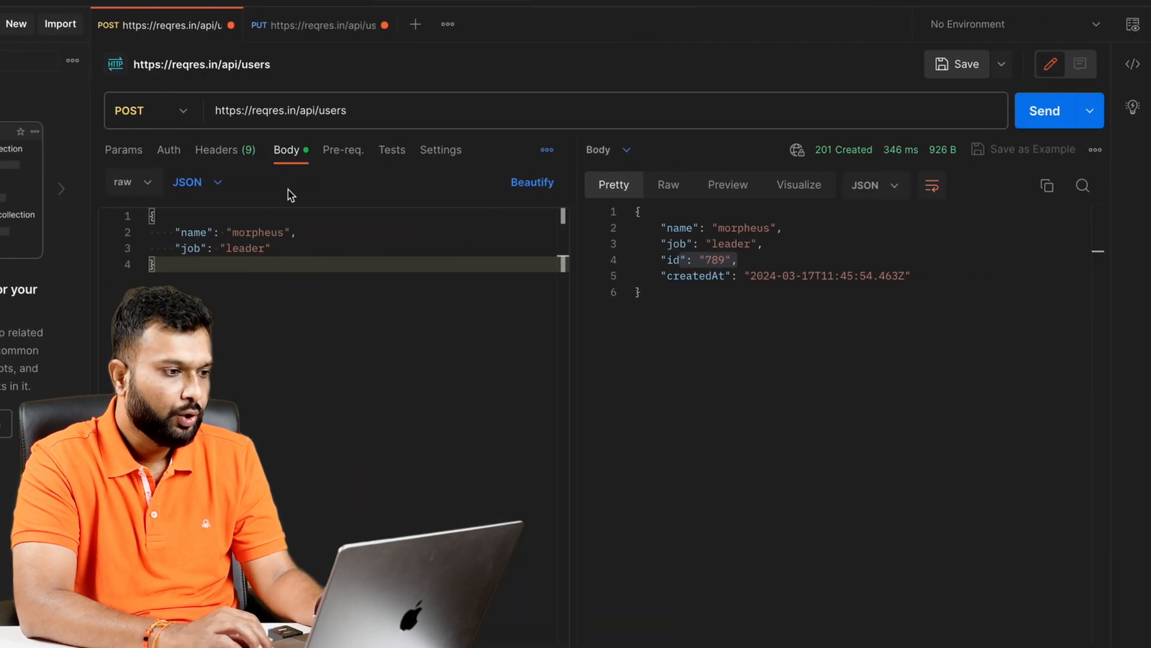
pyautogui.doubleClick(721, 262)
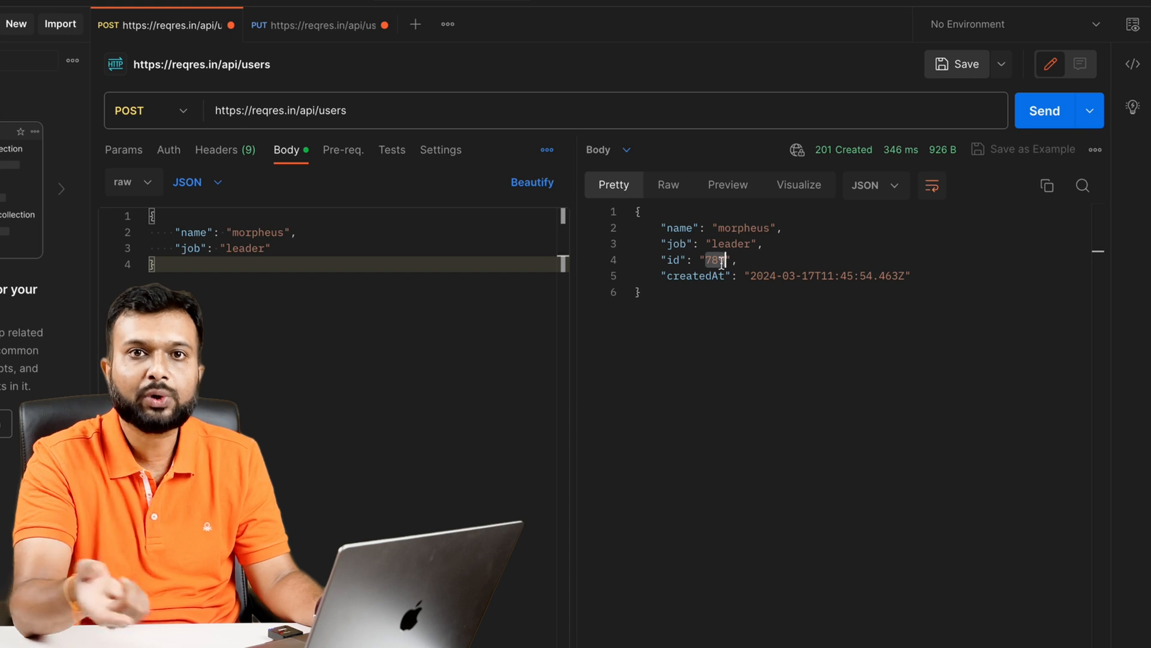
pyautogui.click(400, 98)
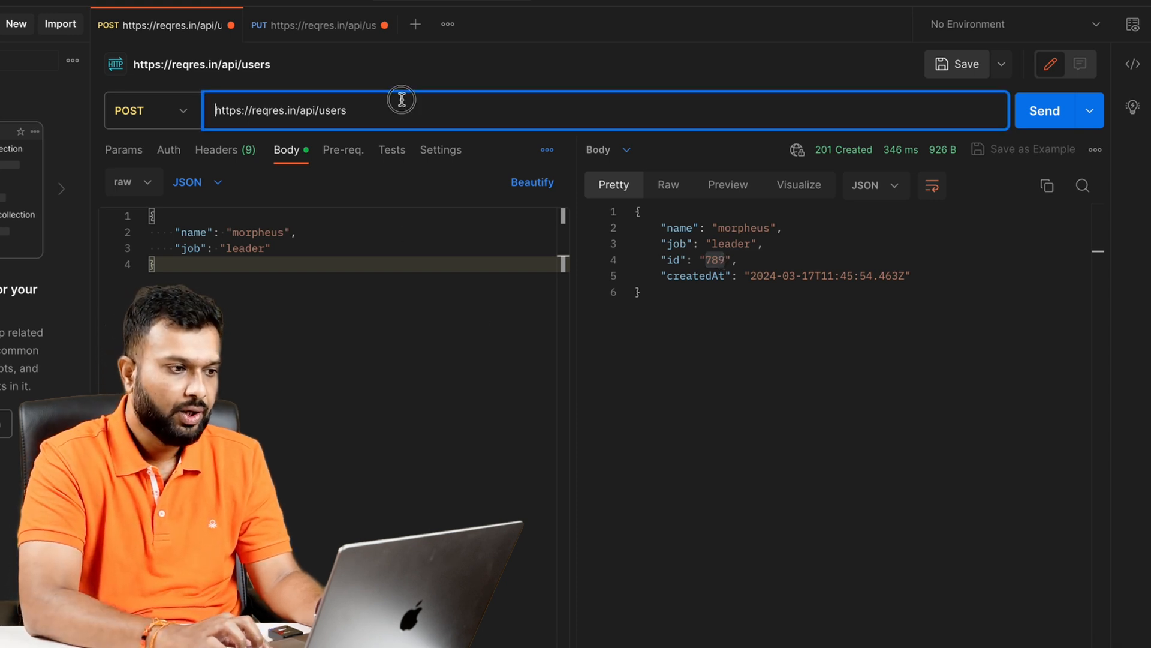
pyautogui.click(373, 111)
pyautogui.write('/2')
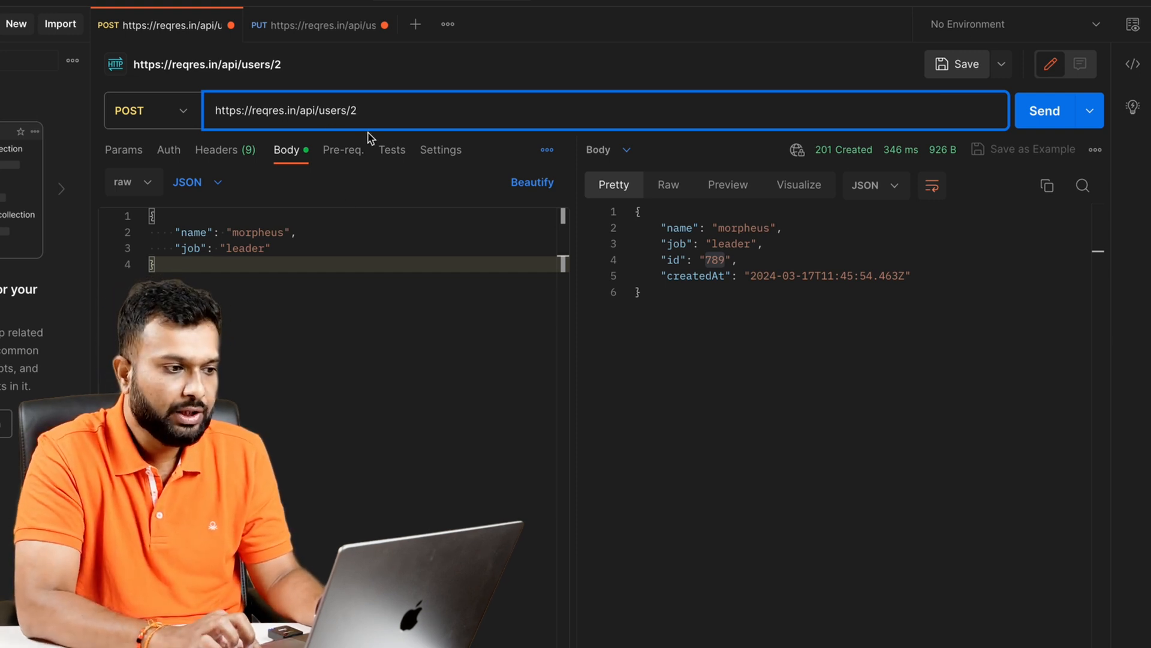
pyautogui.click(327, 37)
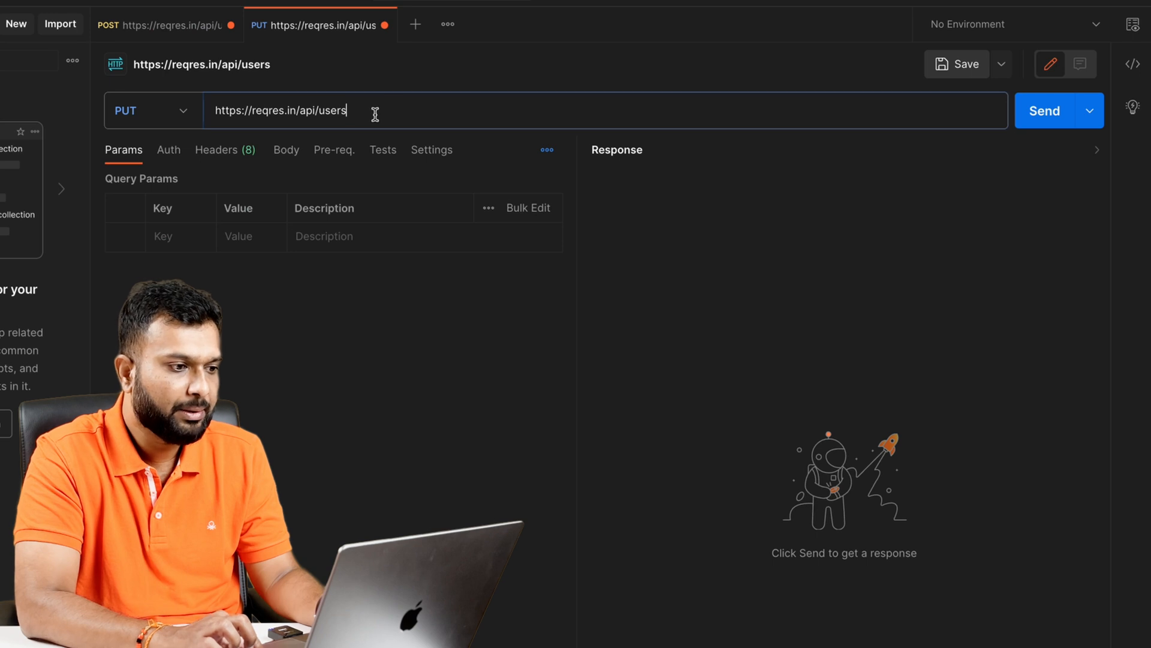
pyautogui.click(373, 110)
pyautogui.write('/2')
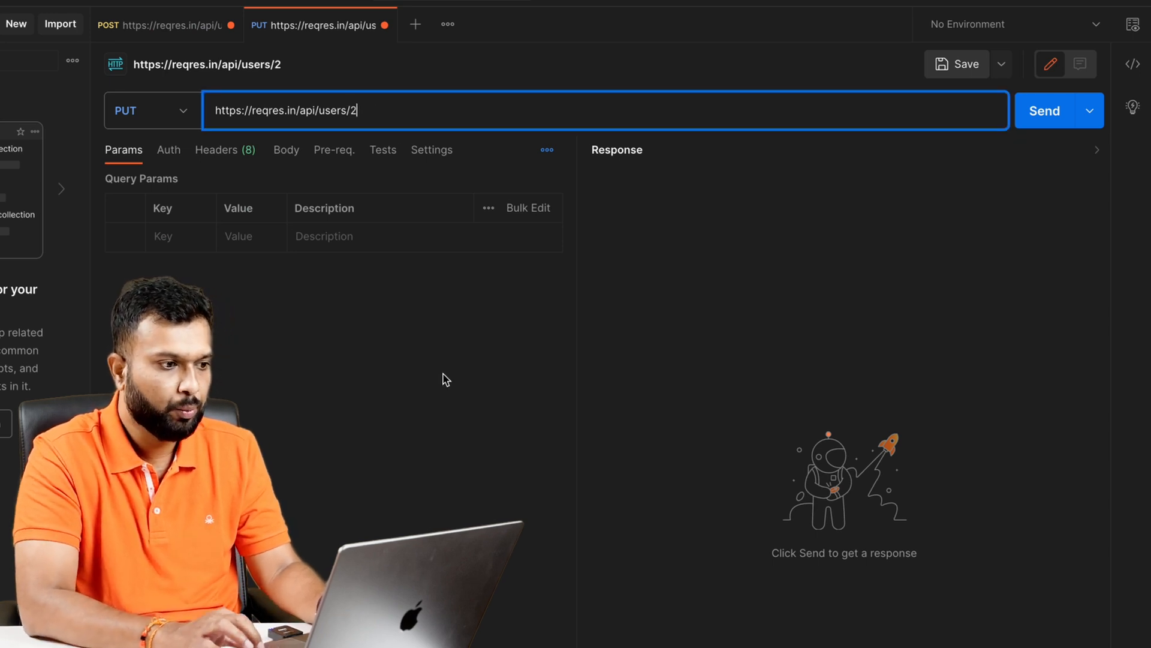
# Switch to the reqres.in page in the browser, copy the sample PUT request body, and return to Postman.
pyautogui.click(424, 390)
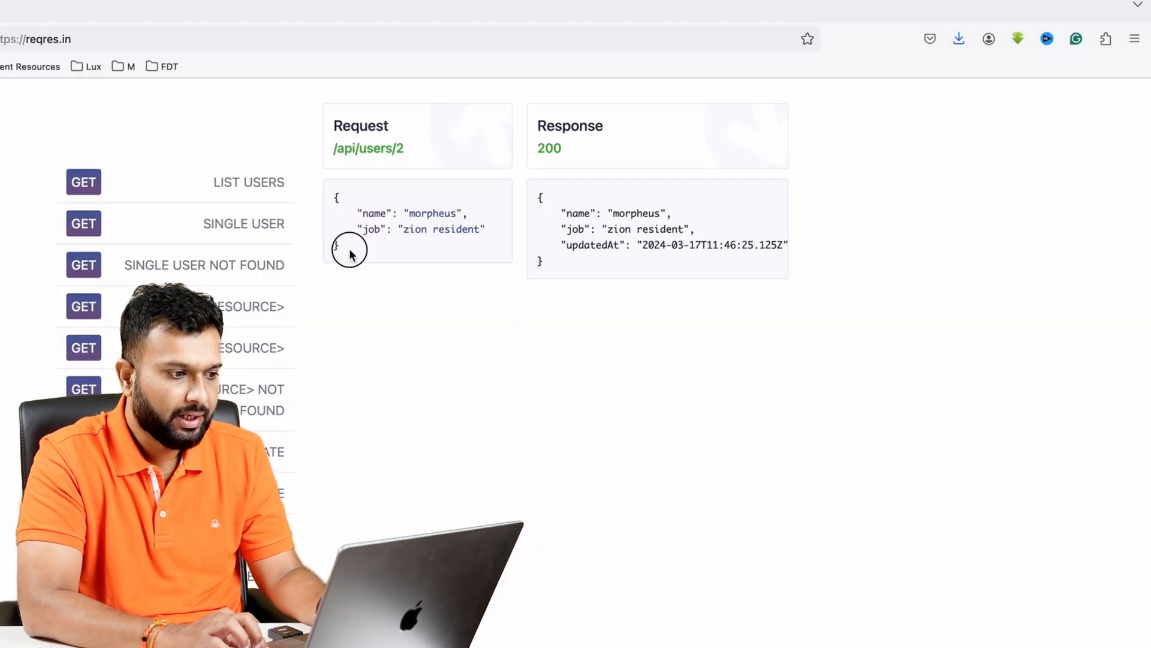
pyautogui.tripleClick(350, 250)
pyautogui.press('super+c')
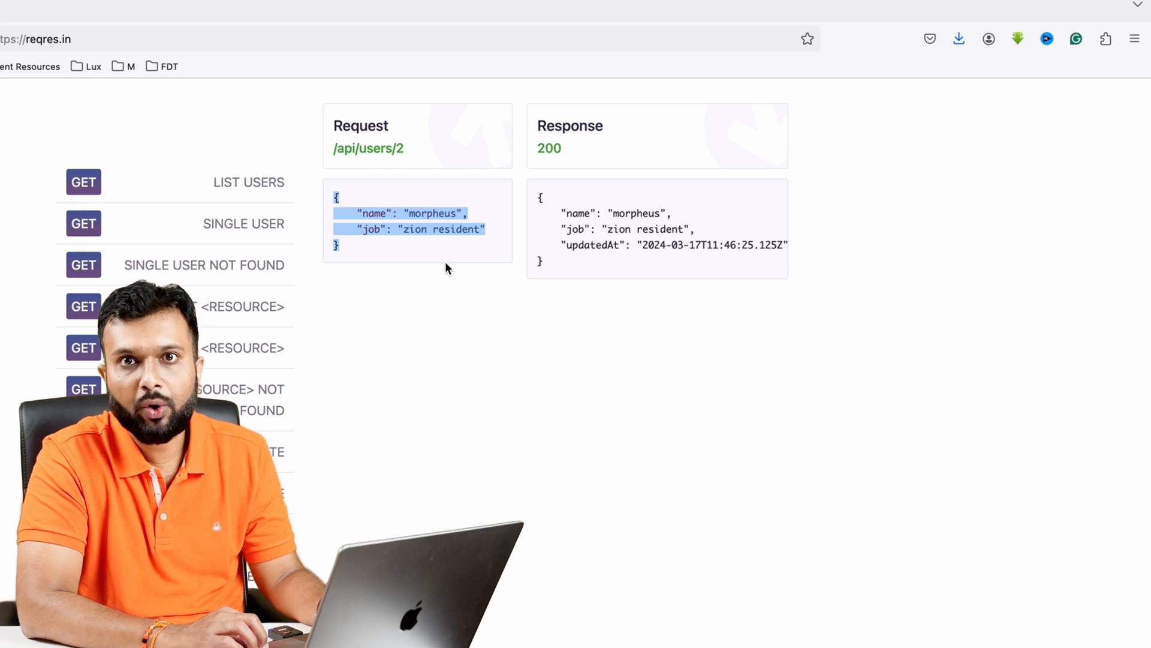
pyautogui.hotkey('ctrl', 'Right')
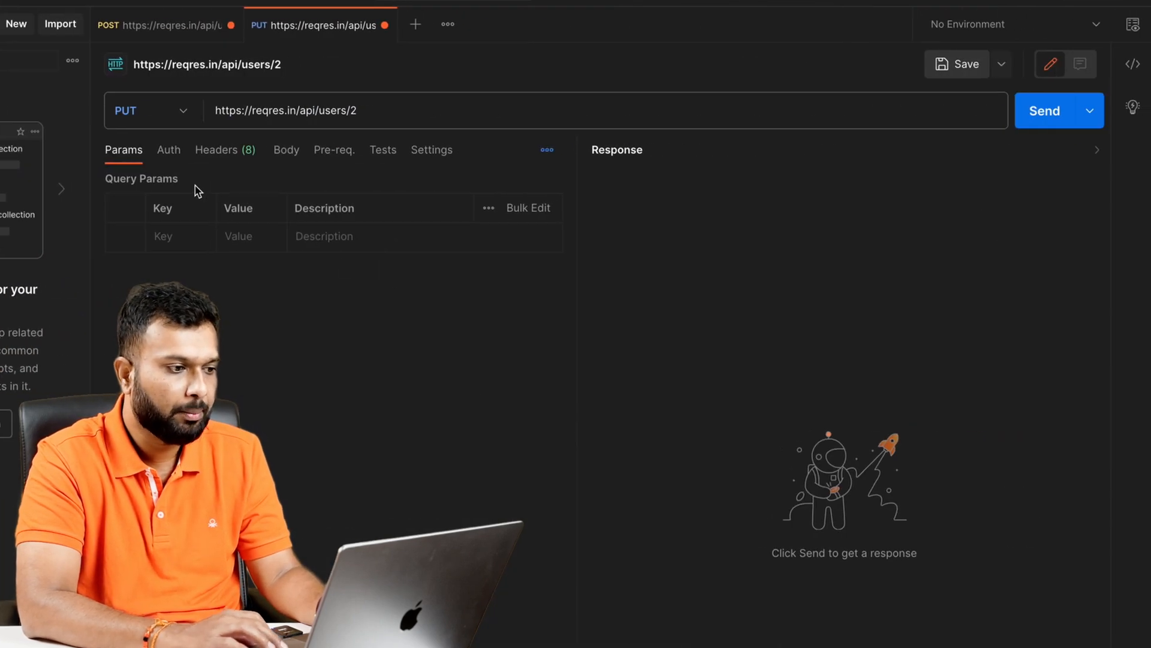
# Set the PUT request's body to raw JSON and paste the copied sample with name "morpheus" and job "zion resident".
pyautogui.click(283, 152)
pyautogui.click(126, 186)
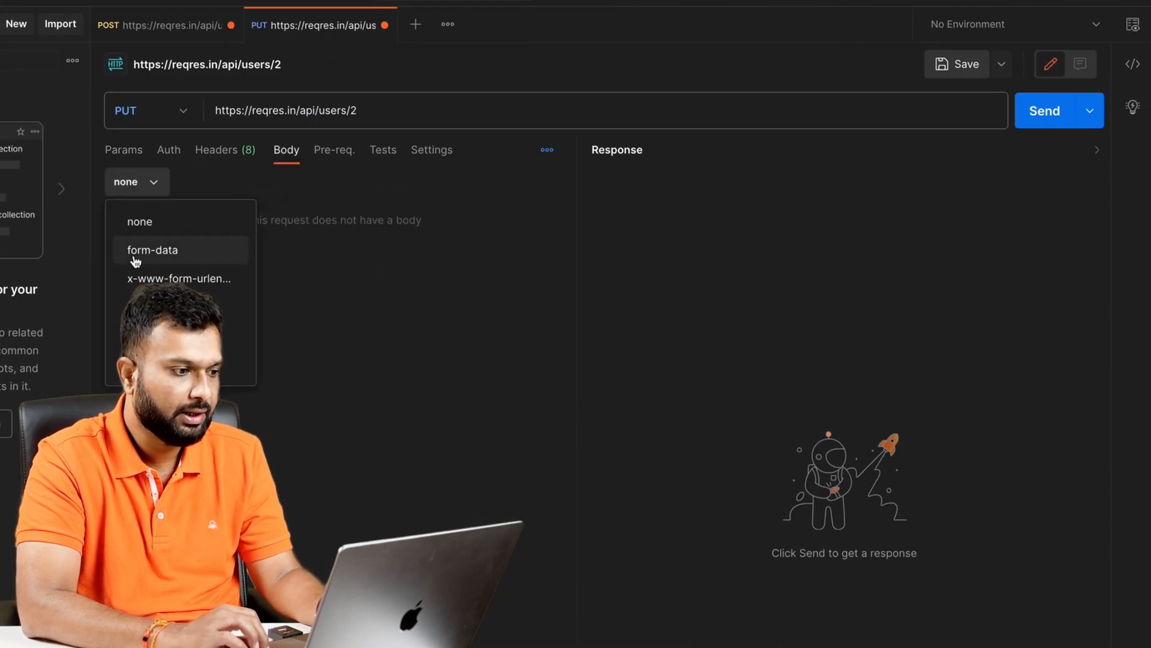
pyautogui.click(138, 335)
pyautogui.click(205, 183)
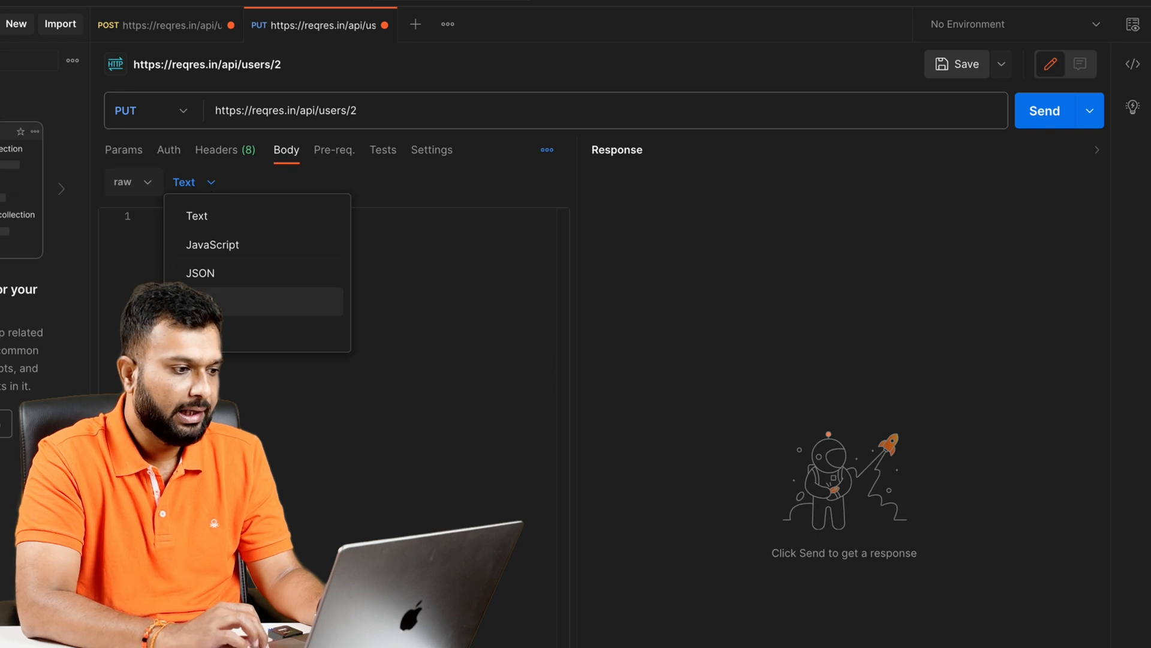
pyautogui.click(211, 272)
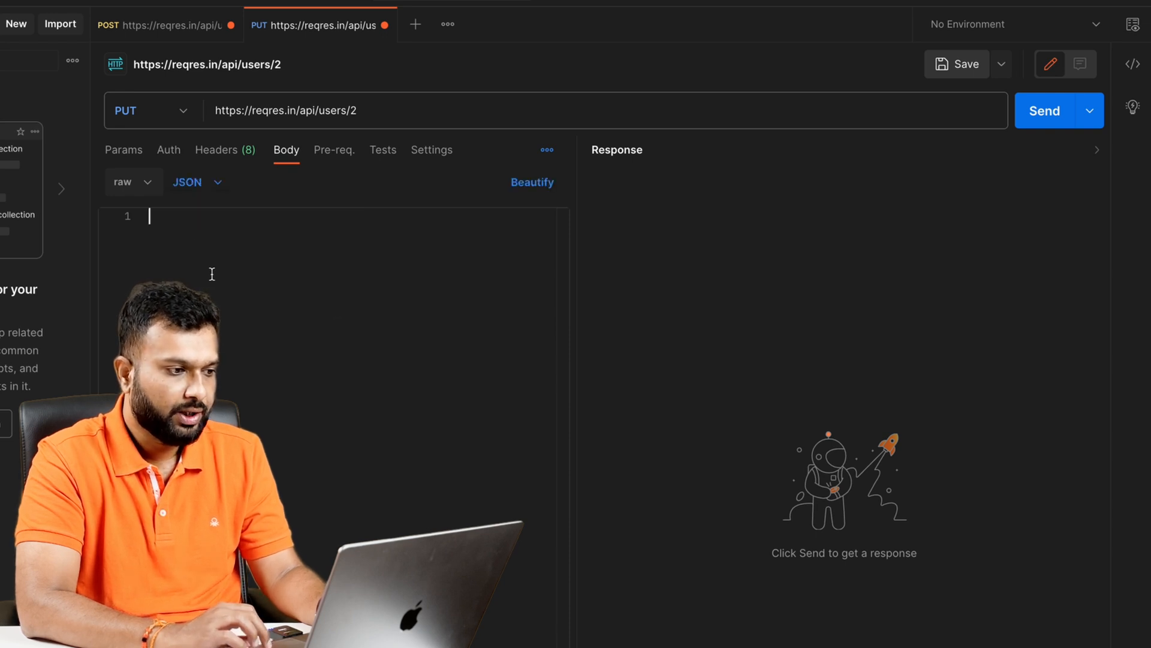
pyautogui.press('super+v')
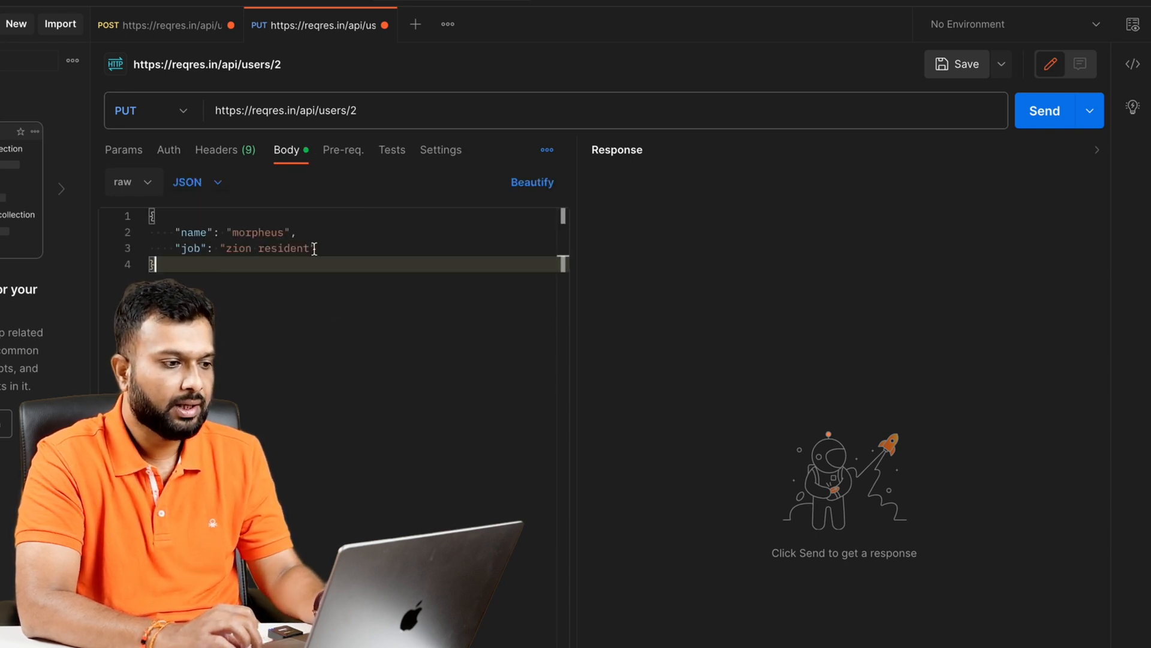
# Change the name value in the PUT body to "Fun Doo Testers" and send the request.
pyautogui.moveTo(314, 249); pyautogui.dragTo(234, 249)
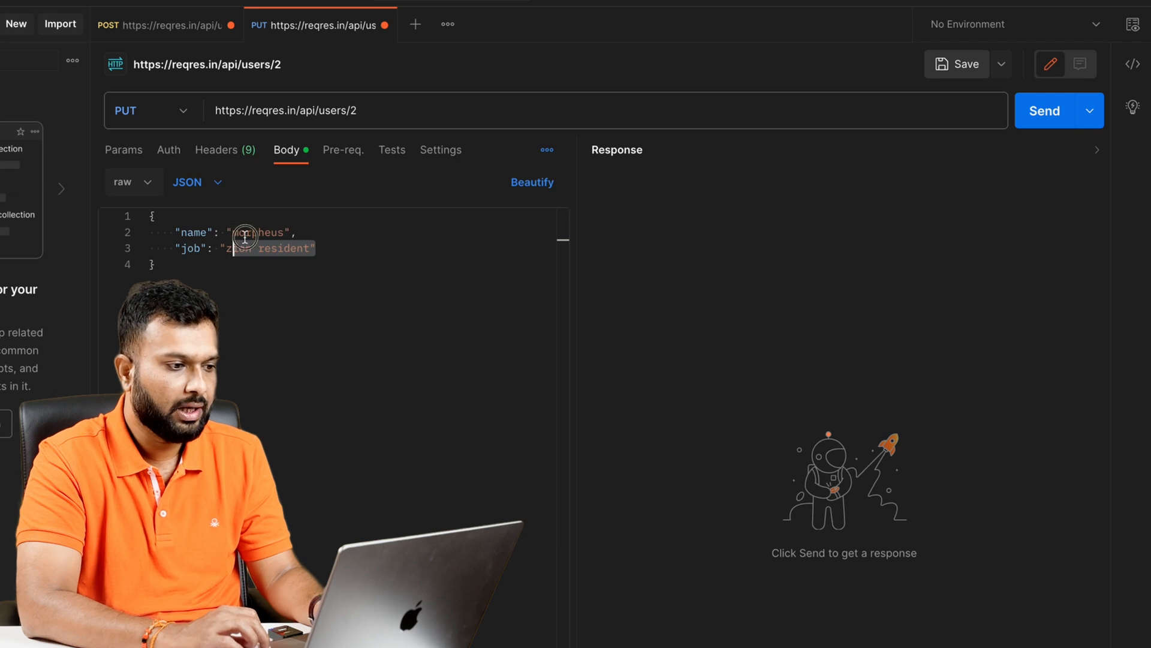
pyautogui.doubleClick(255, 232)
pyautogui.write('Fun')
pyautogui.write(' Doo Teste')
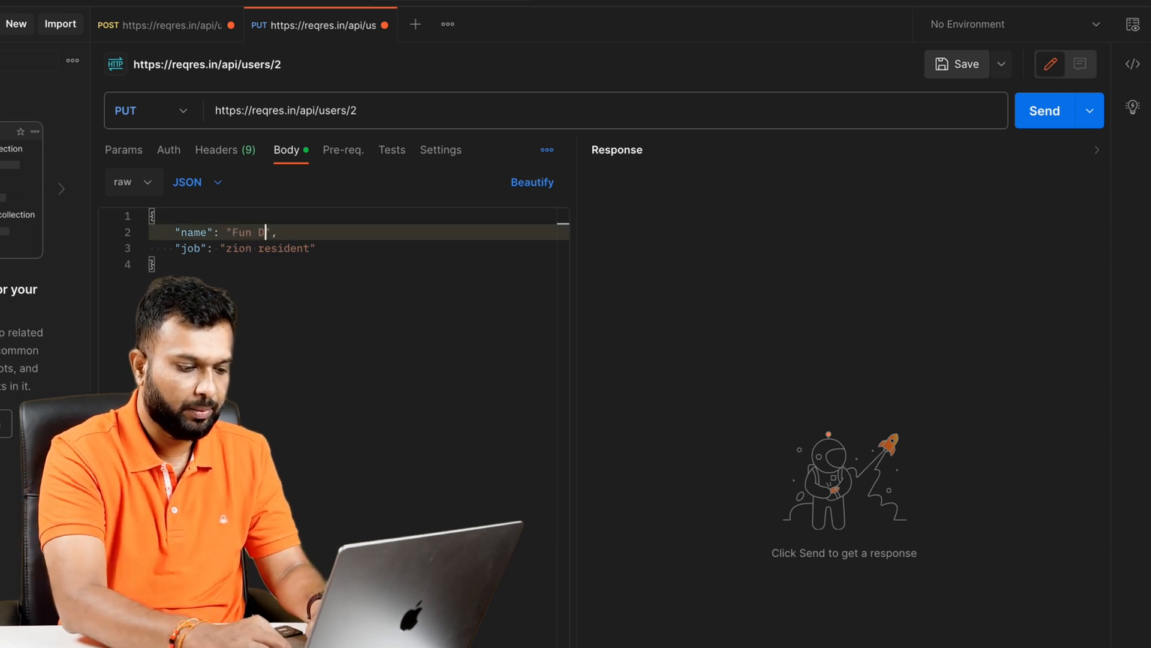
pyautogui.write('rs')
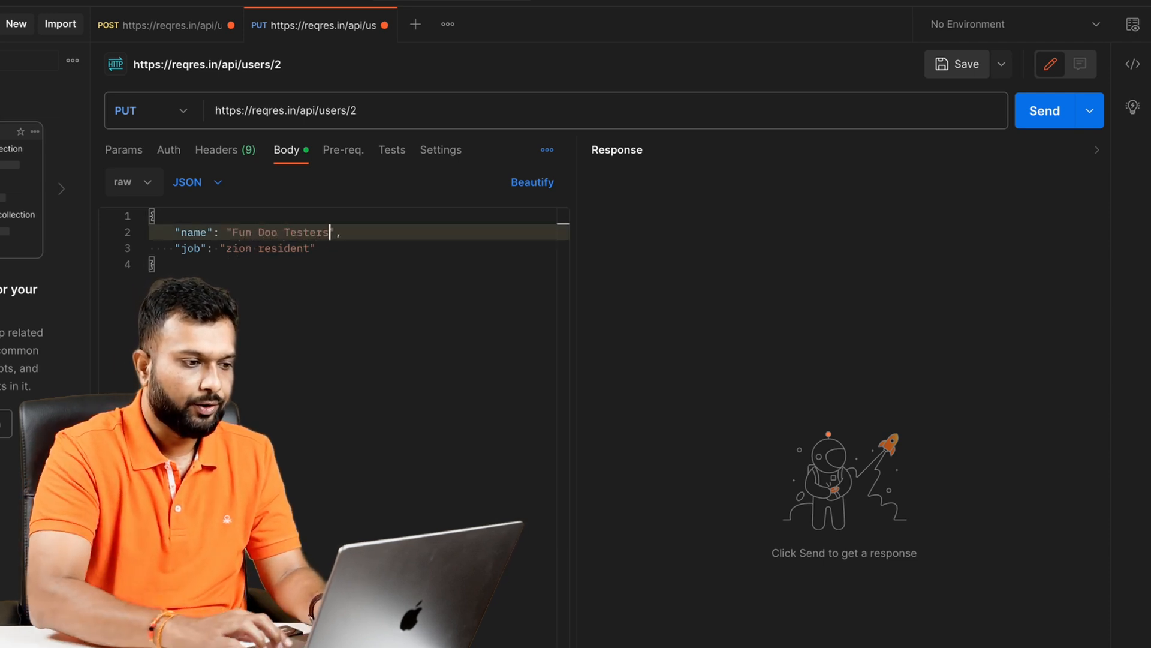
pyautogui.click(1042, 111)
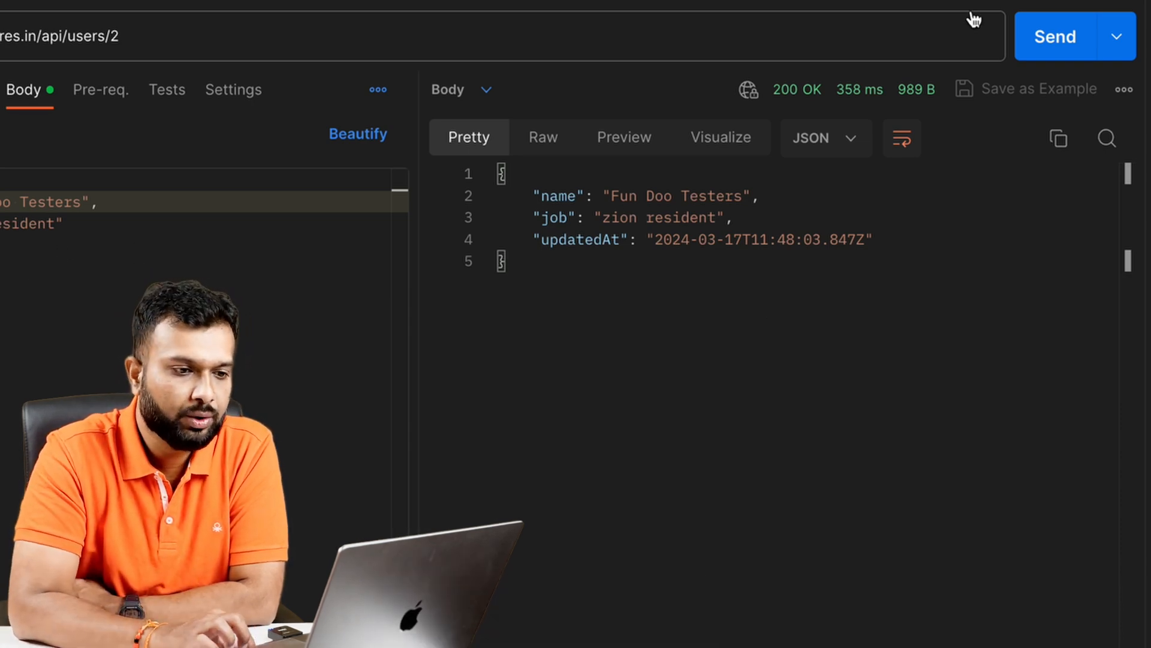
# Resend the same PUT request several times, checking the updatedAt timestamp in the responses and the user path in the URL.
pyautogui.click(1042, 45)
pyautogui.click(1044, 46)
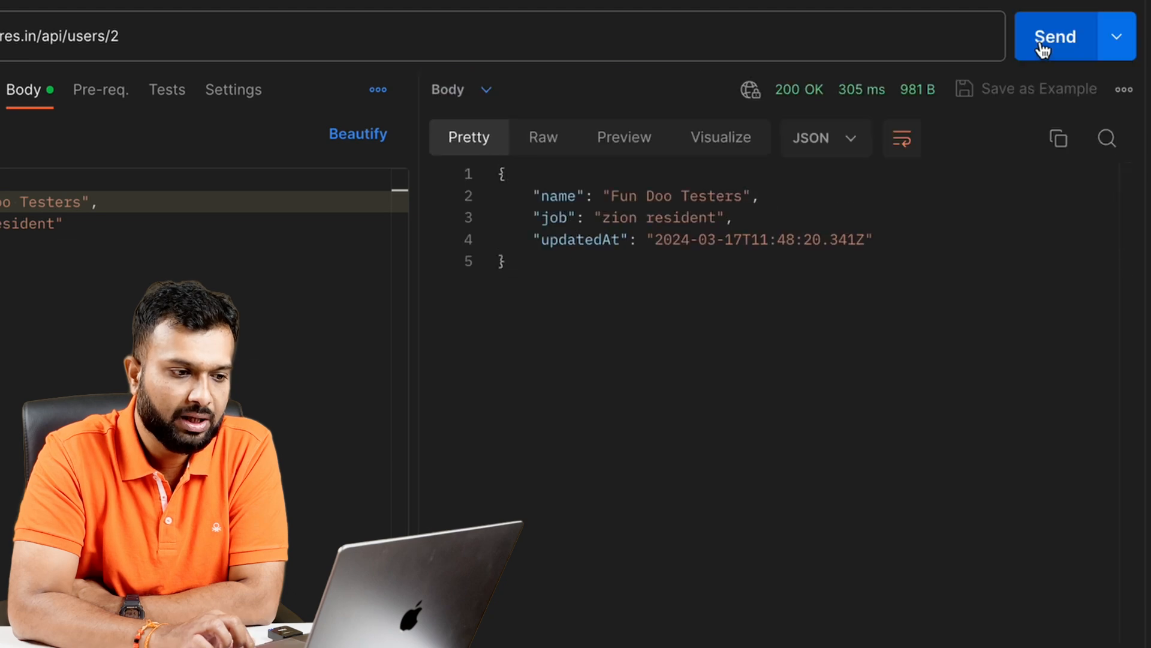
pyautogui.click(1043, 46)
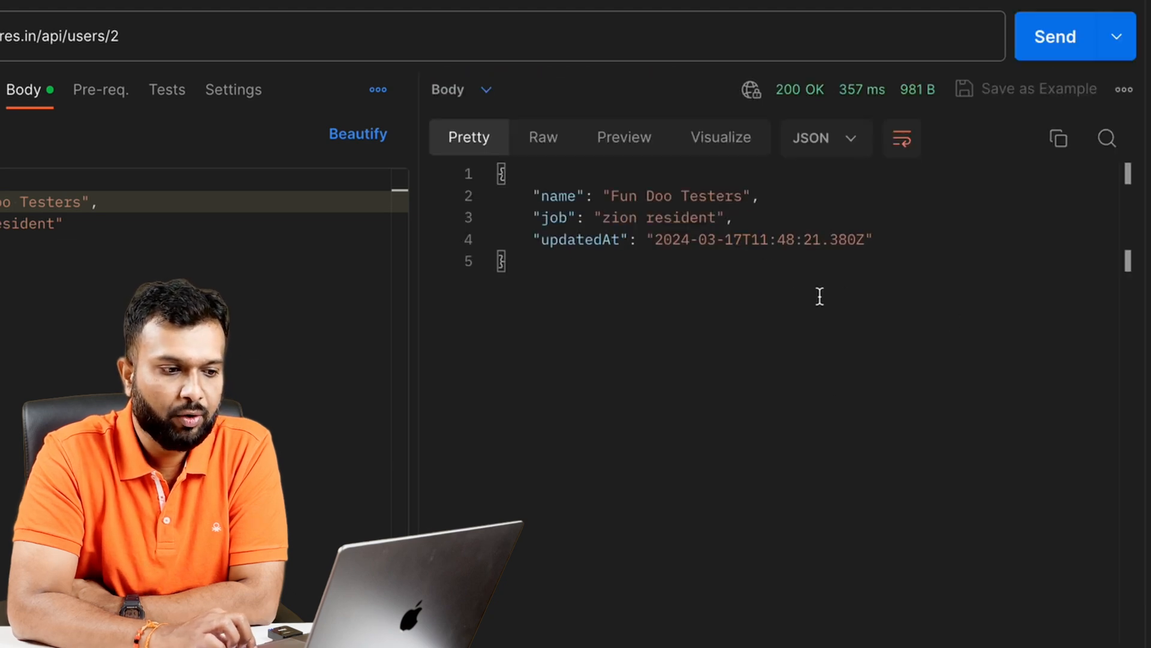
pyautogui.moveTo(861, 240); pyautogui.dragTo(656, 240)
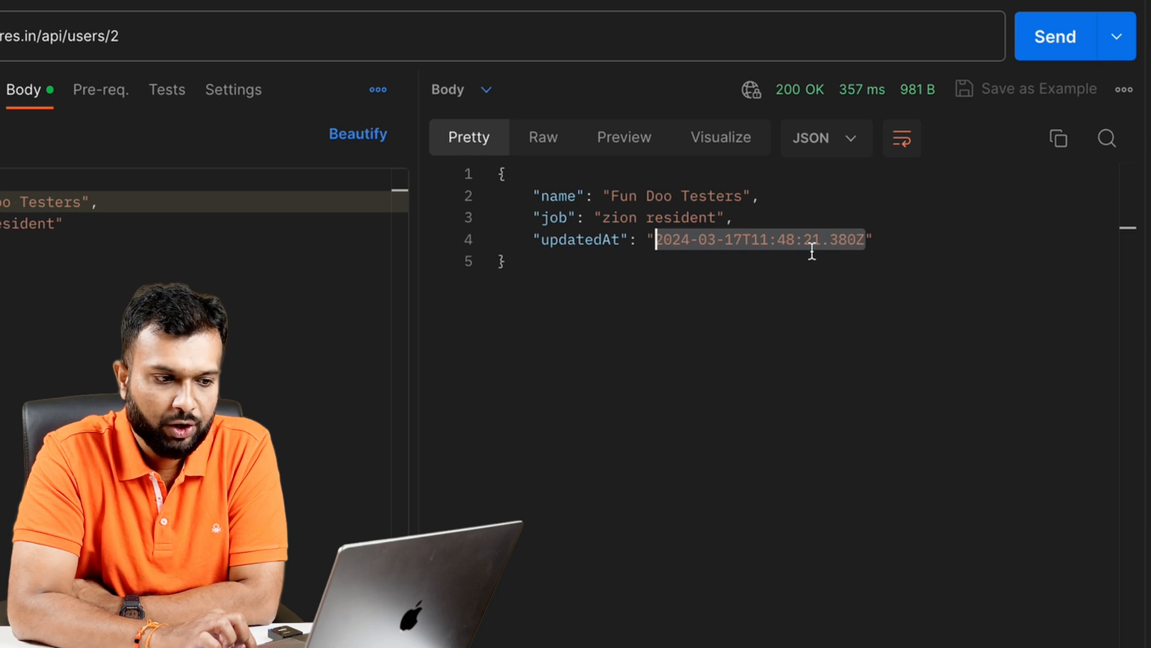
pyautogui.click(894, 255)
pyautogui.click(1055, 36)
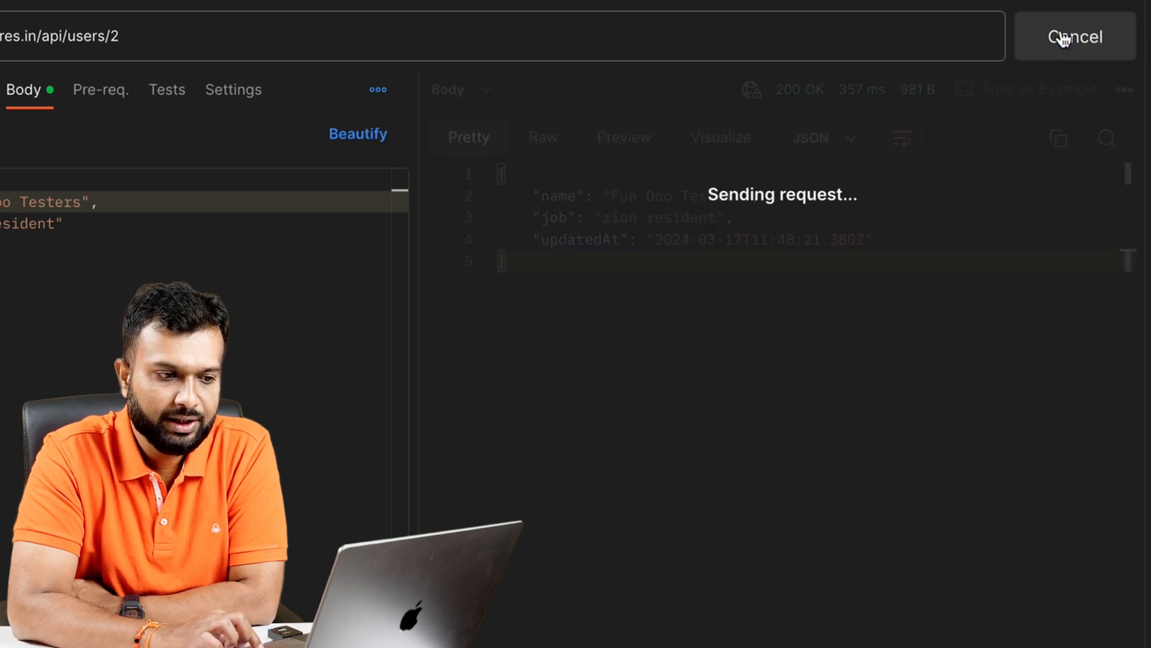
pyautogui.moveTo(797, 241); pyautogui.dragTo(878, 242)
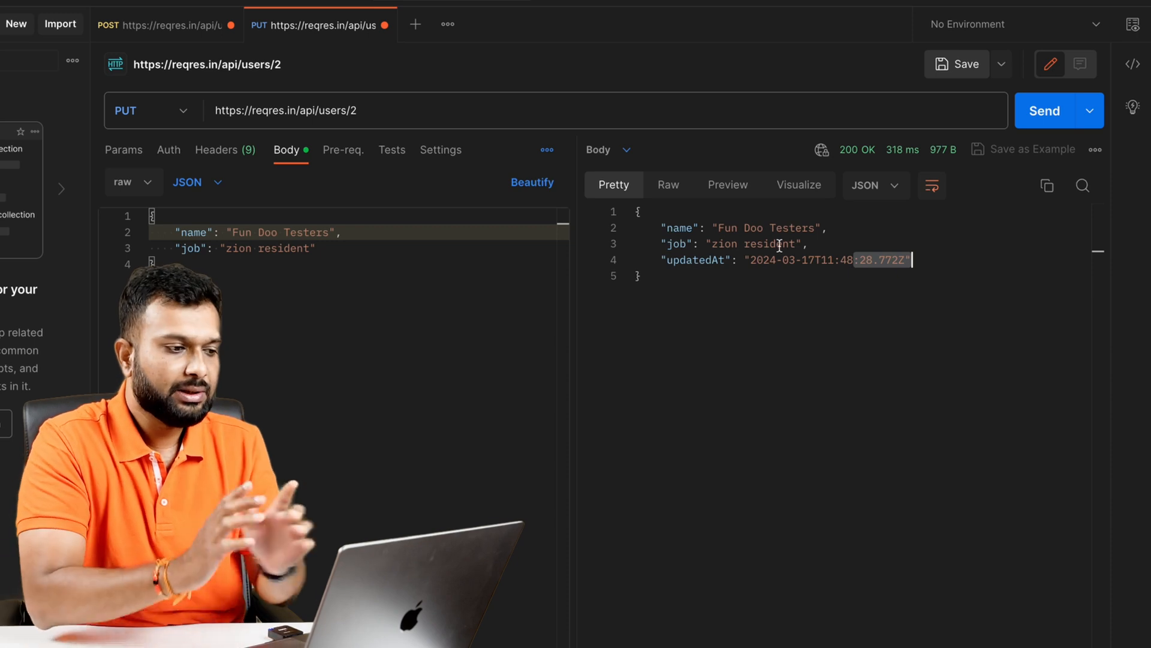
pyautogui.moveTo(360, 110); pyautogui.dragTo(329, 110)
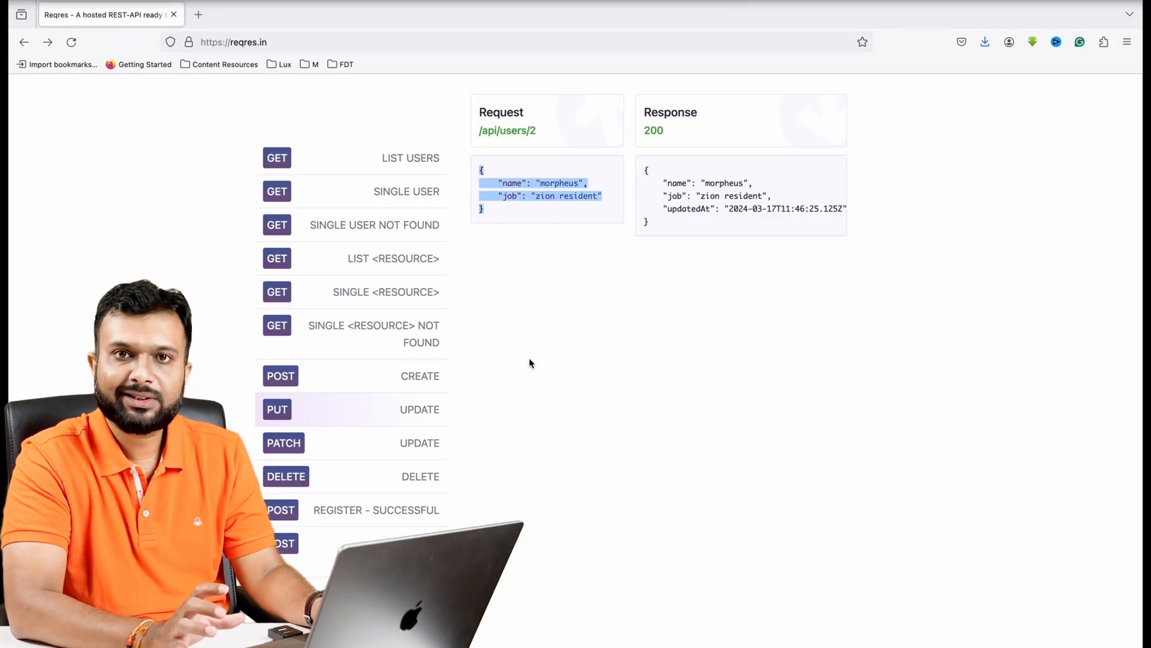
# Open the PATCH and DELETE samples on the reqres.in page and review the request path and response of each.
pyautogui.scroll(-3, 529, 362)
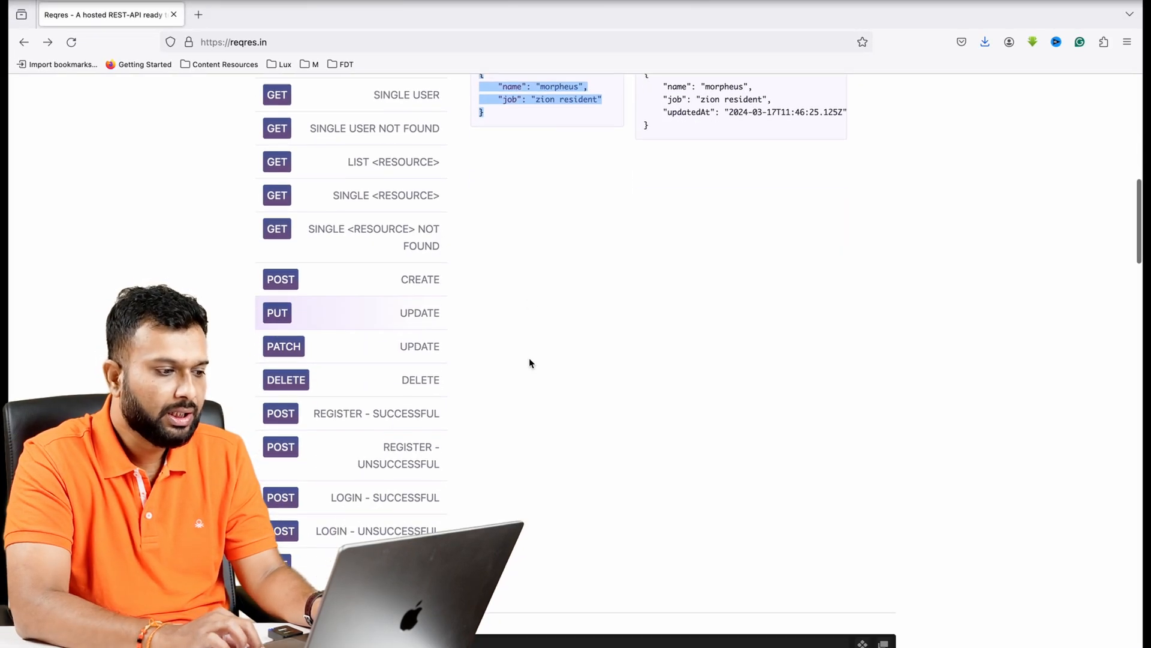
pyautogui.click(422, 346)
pyautogui.click(421, 379)
pyautogui.scroll(-1, 532, 362)
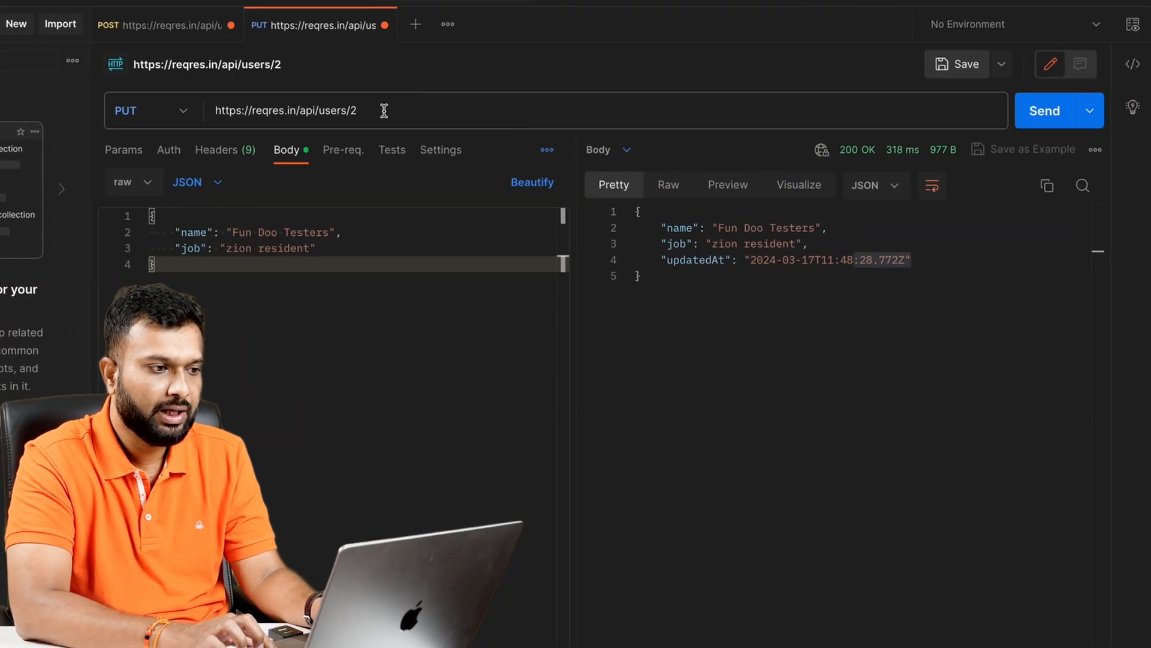
# Switch to Postman, change the PUT request's method to DELETE, and clear its JSON body.
pyautogui.click(383, 111)
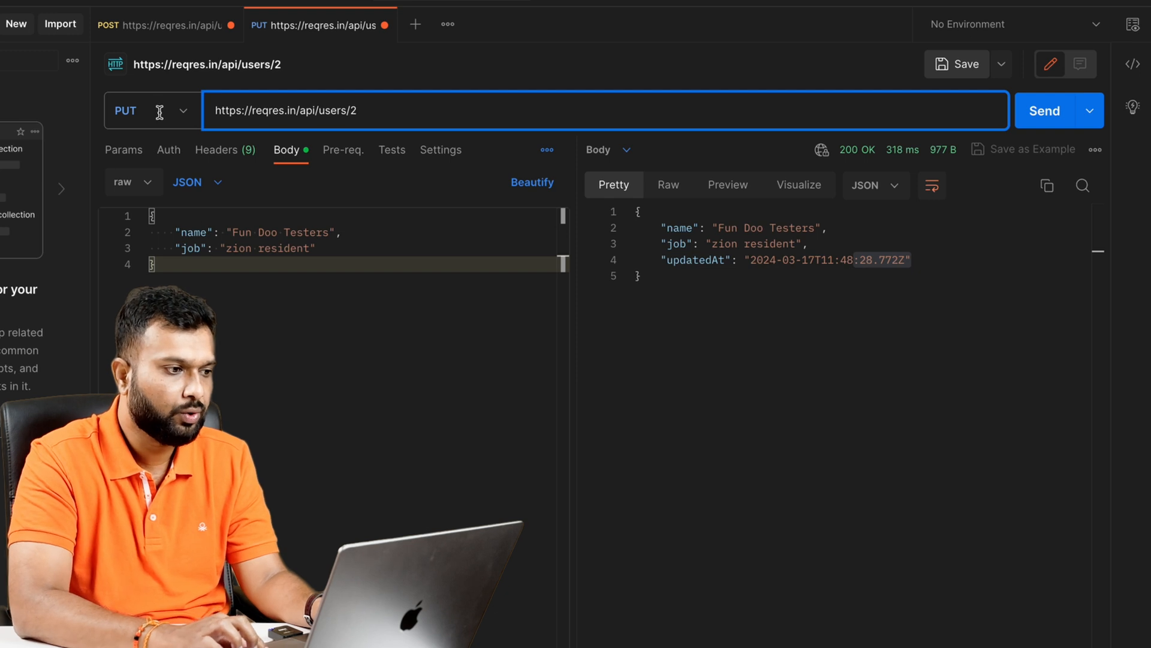
pyautogui.click(159, 110)
pyautogui.click(156, 275)
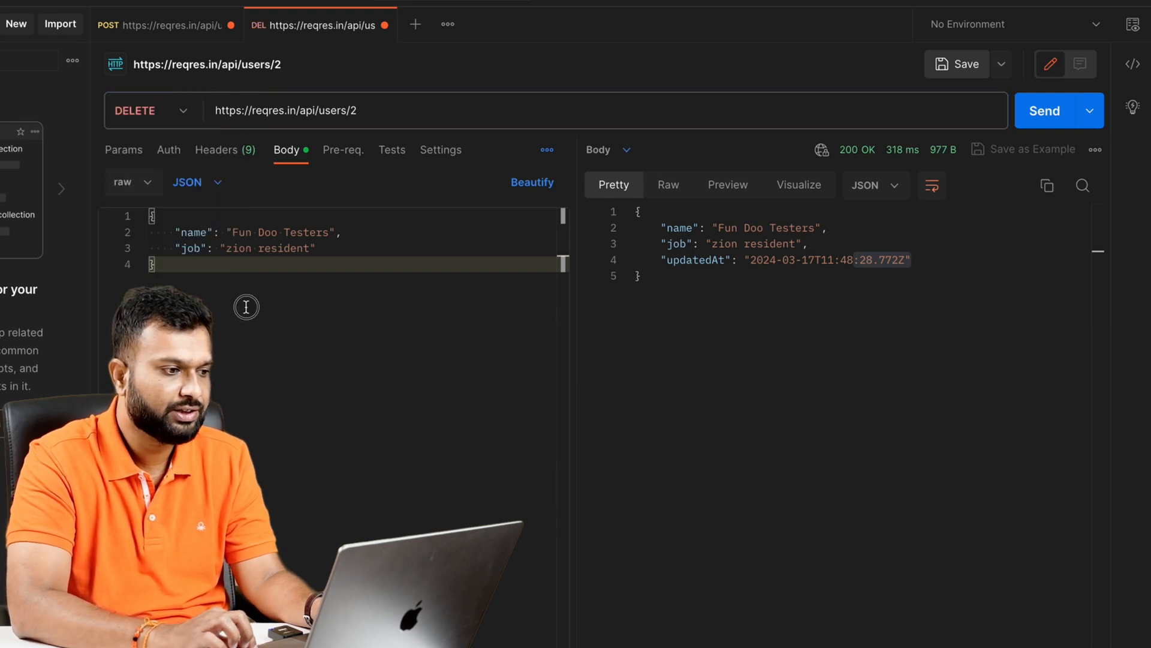
pyautogui.hotkey('ctrl', 'a')
pyautogui.press('BackSpace')
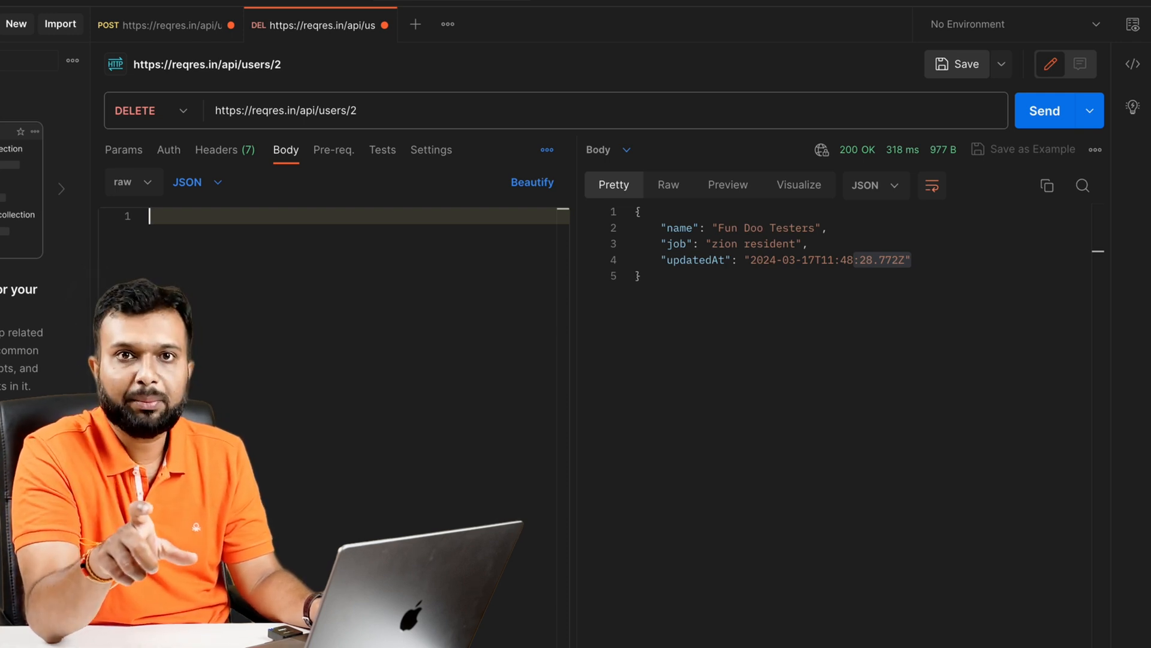
# Check the api/users/2 path in the URL and send the DELETE request.
pyautogui.moveTo(360, 110); pyautogui.dragTo(300, 111)
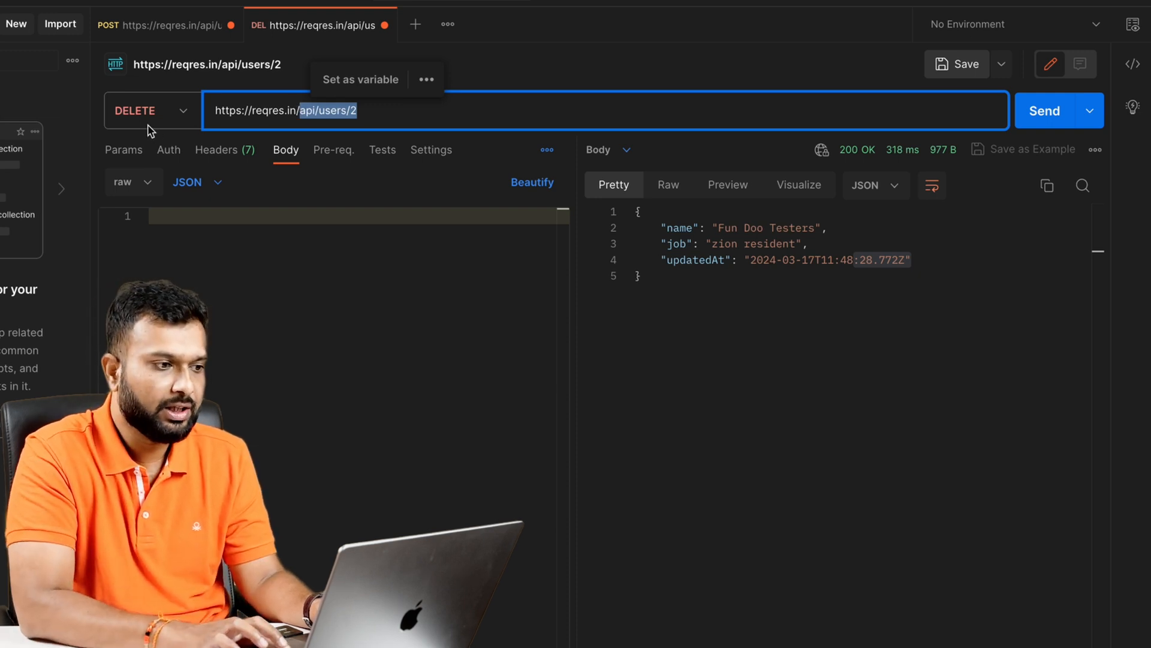
pyautogui.click(1014, 115)
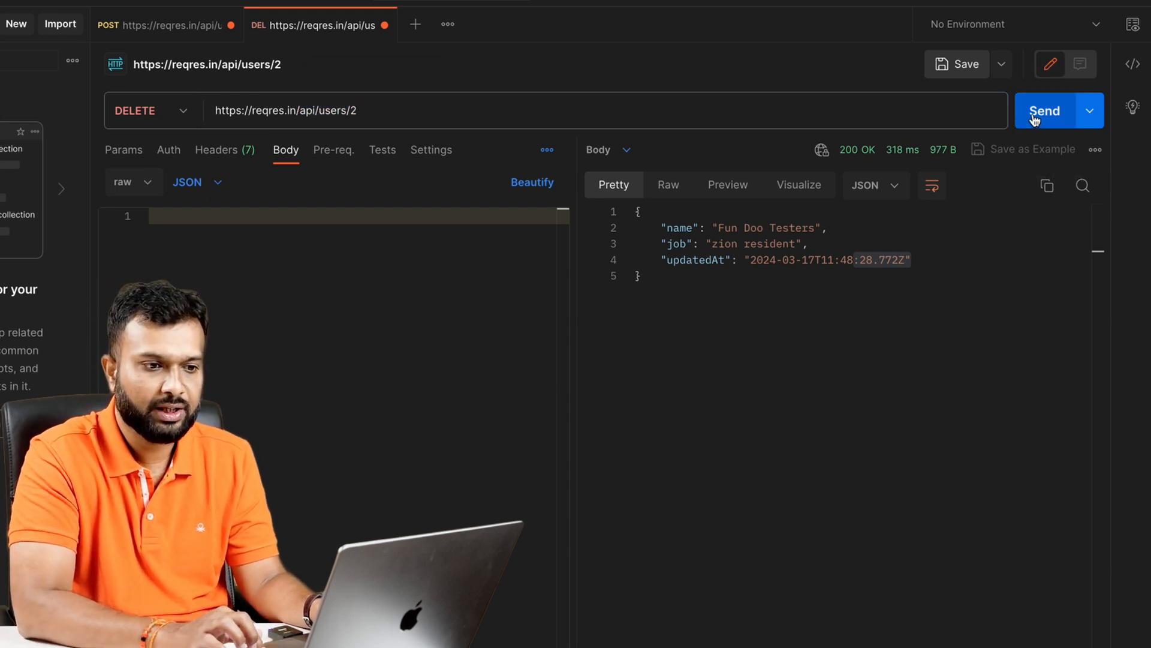
pyautogui.click(1038, 111)
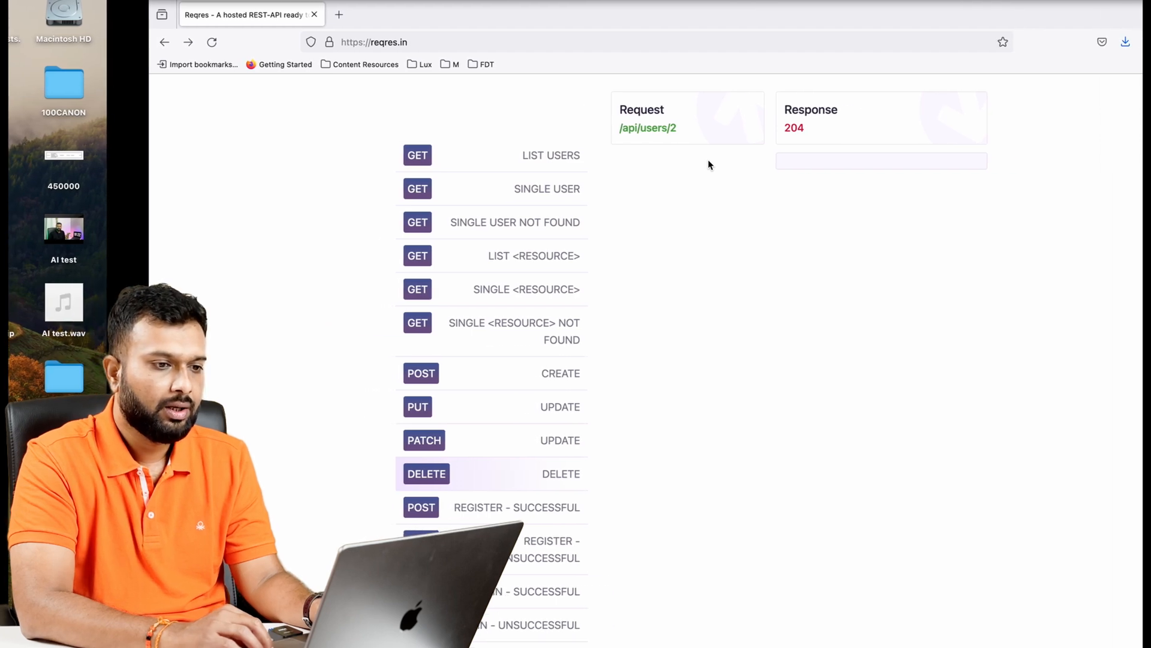
# Return to Postman from the reqres.in page and check the DELETE request's URL path against the sample.
pyautogui.hotkey('ctrl', 'Right')
pyautogui.moveTo(506, 101); pyautogui.dragTo(452, 101)
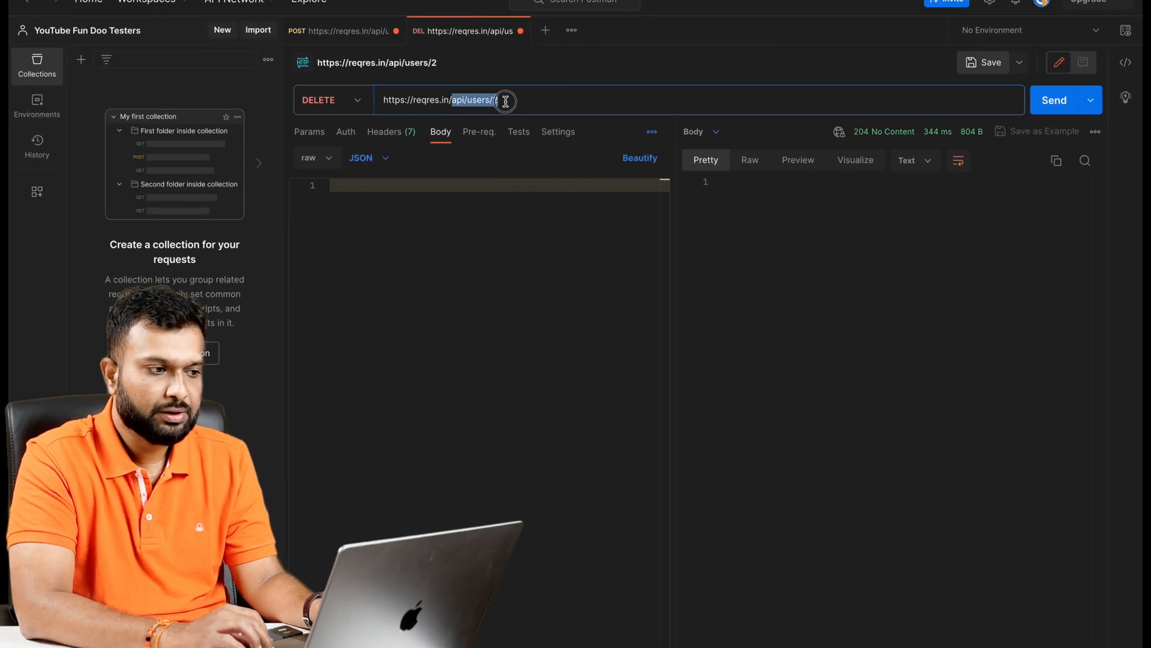
pyautogui.click(509, 98)
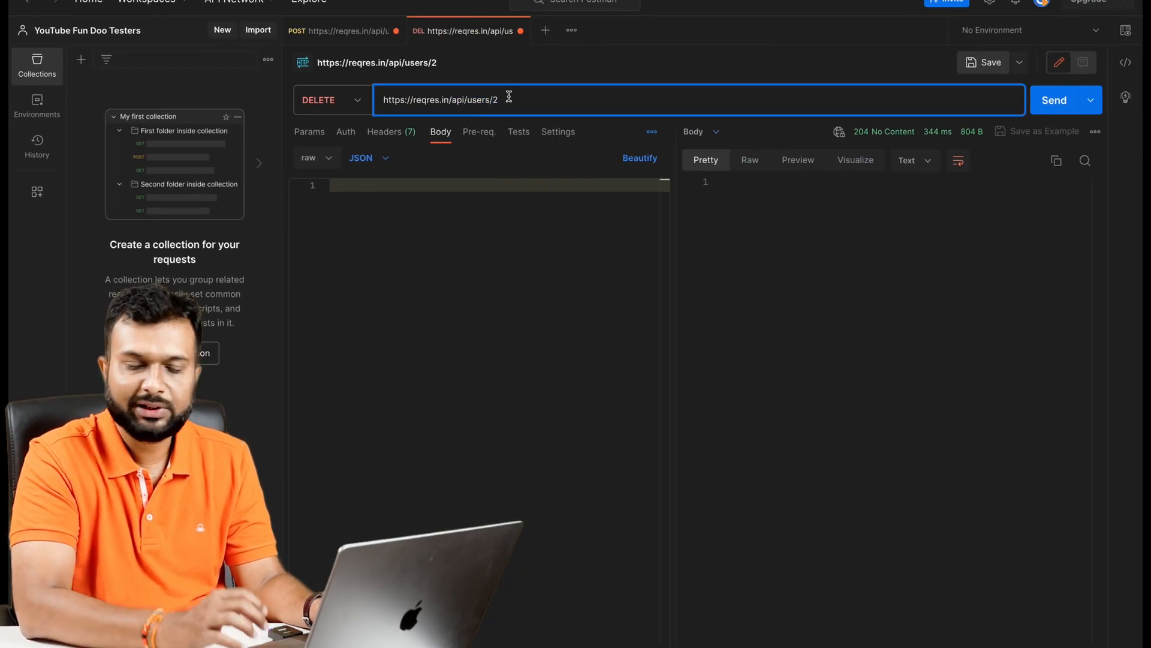
pyautogui.moveTo(509, 98); pyautogui.dragTo(417, 100)
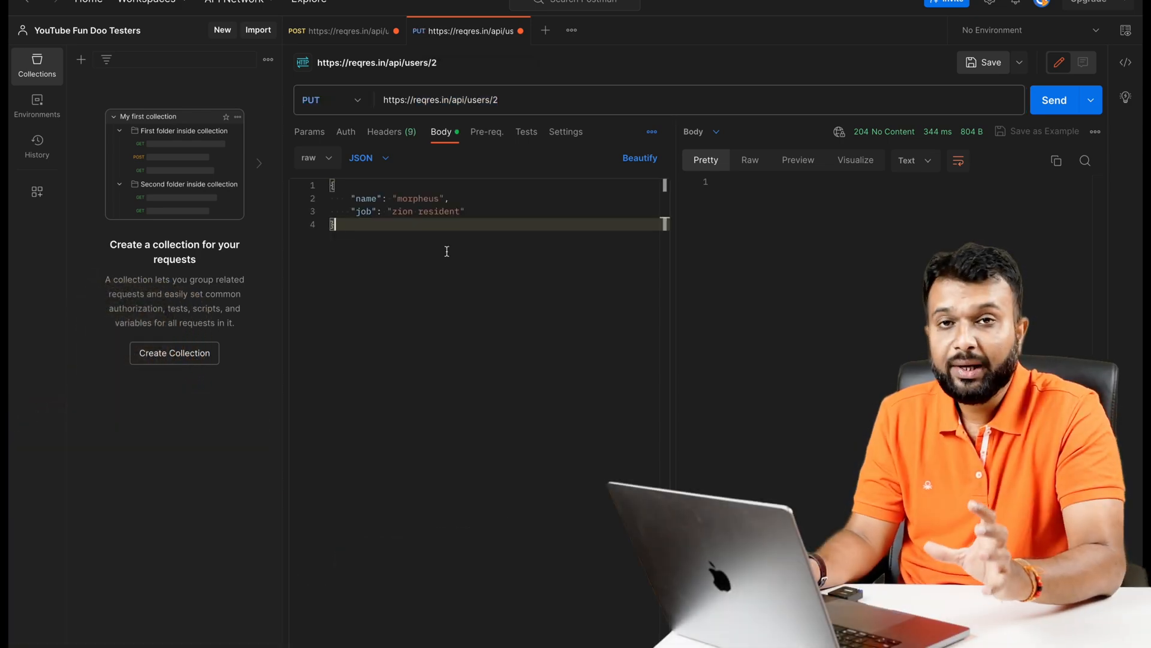
# Examine the name and job keys in the PUT request's JSON body.
pyautogui.click(367, 201)
pyautogui.doubleClick(366, 213)
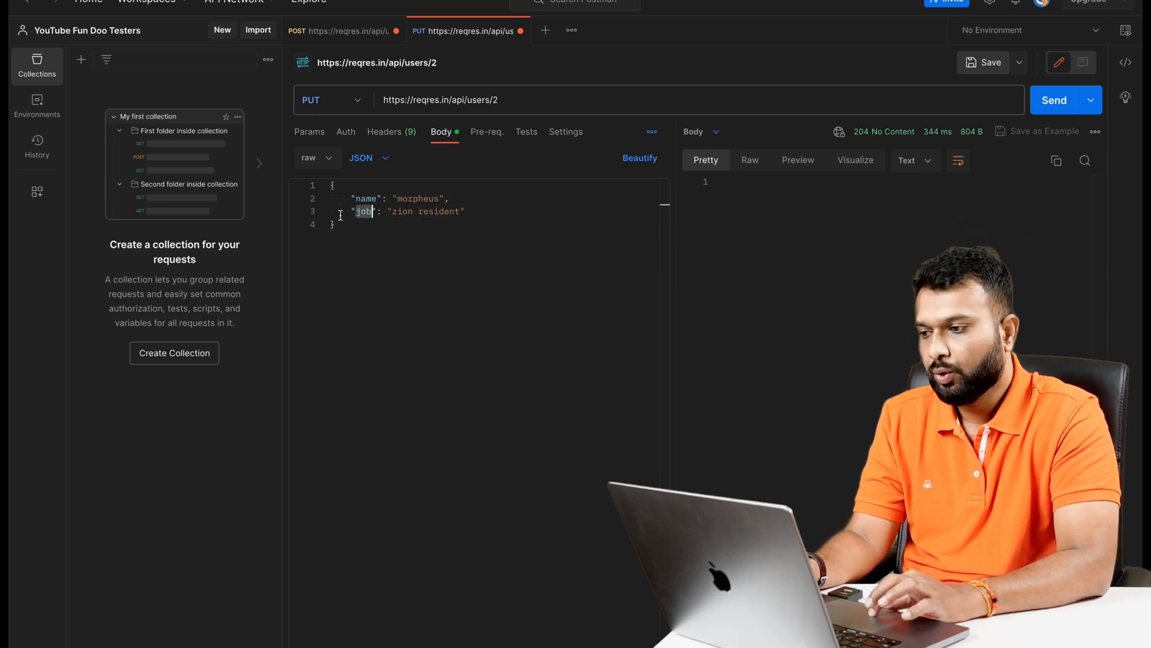
pyautogui.click(365, 197)
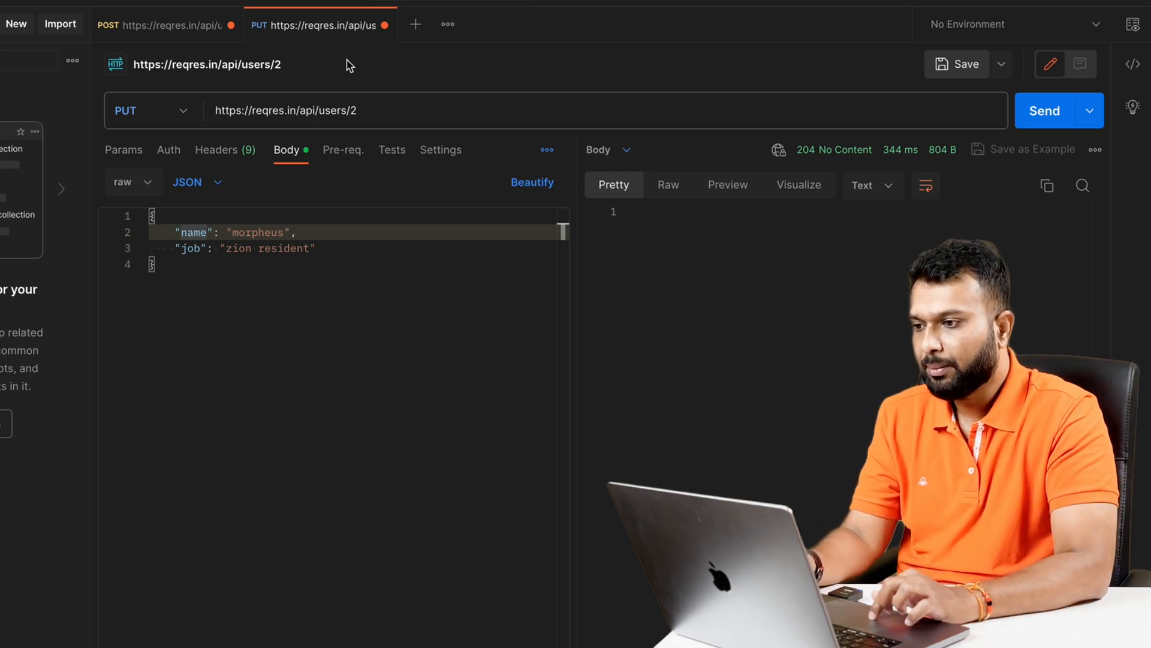
# Duplicate the PUT request, change the copy's method to PATCH, and open its JSON body.
pyautogui.rightClick(345, 30)
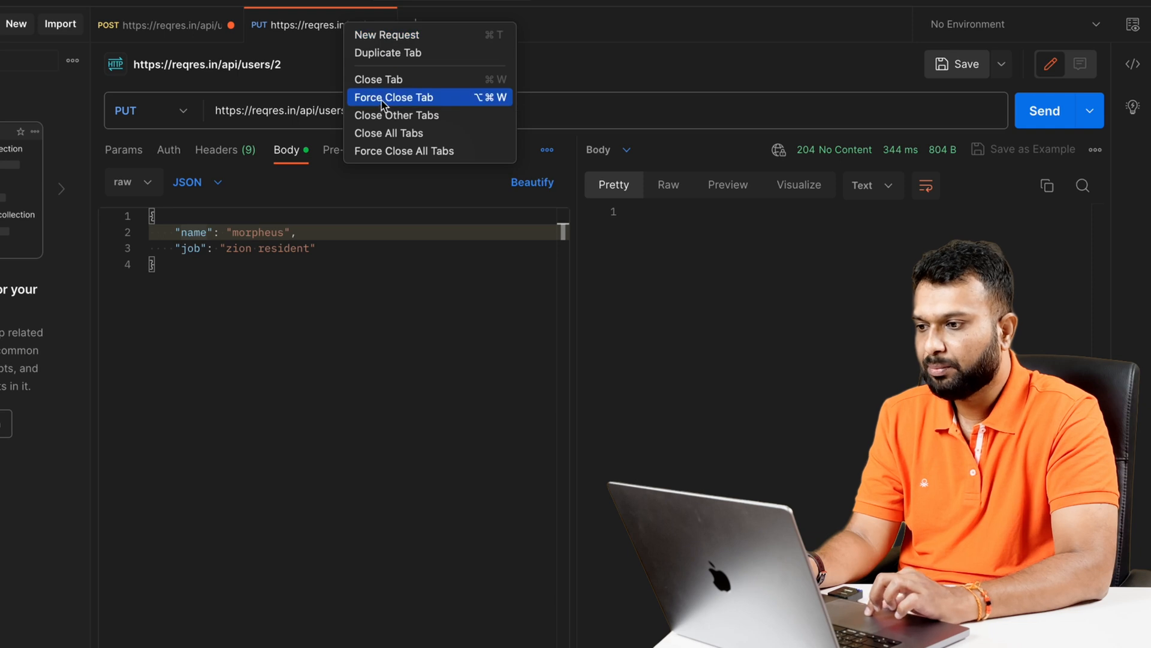
pyautogui.click(390, 54)
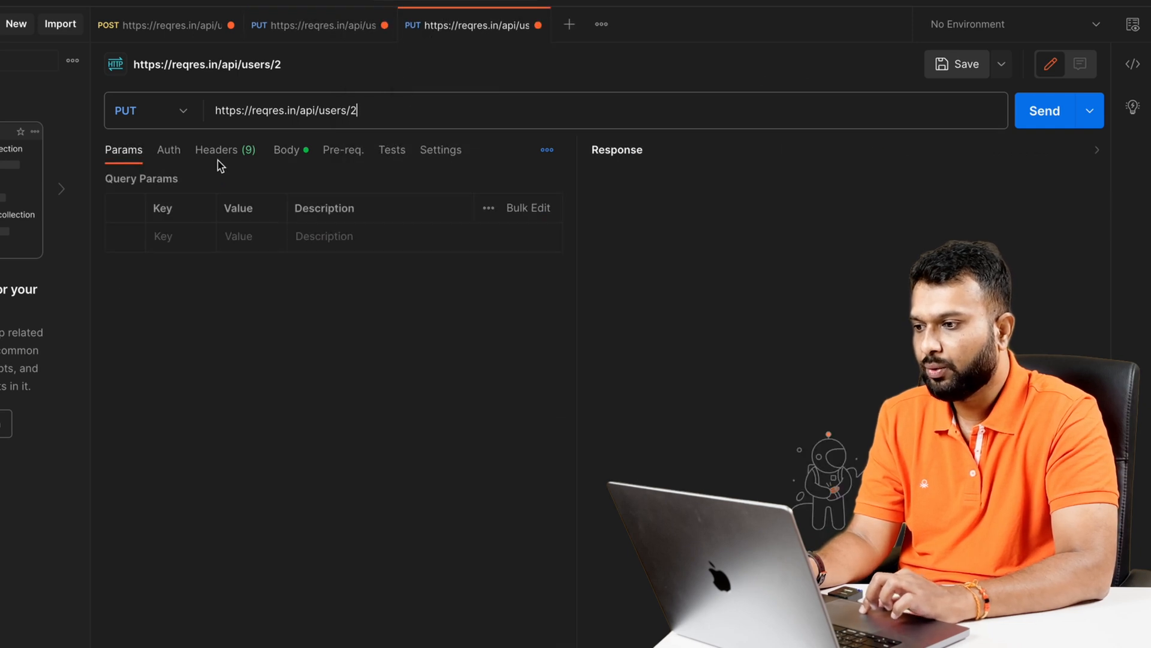
pyautogui.click(195, 115)
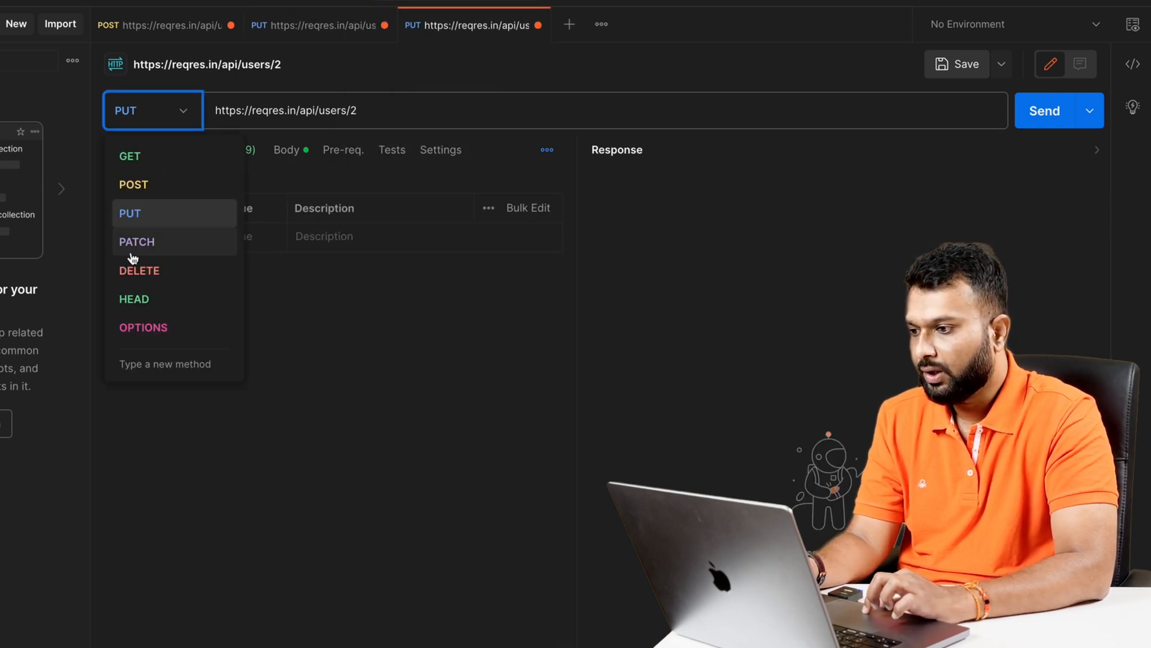
pyautogui.click(151, 245)
pyautogui.click(296, 152)
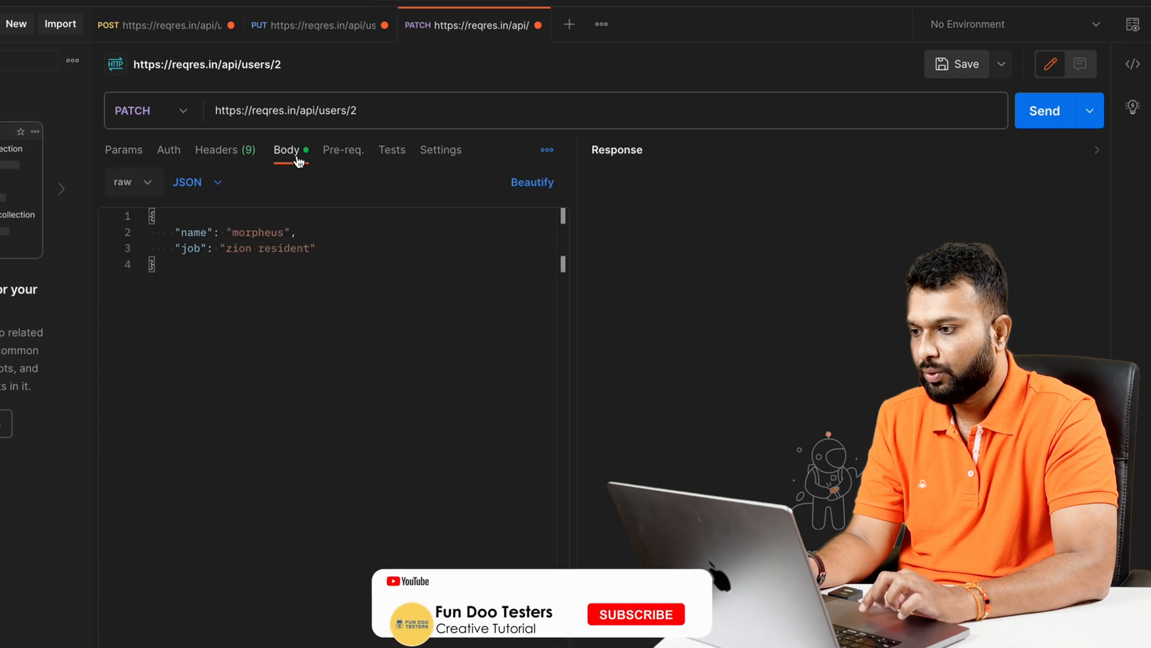
# Remove the job line from the PATCH body and set the name value to "fun dootetsers".
pyautogui.moveTo(332, 250); pyautogui.dragTo(289, 232)
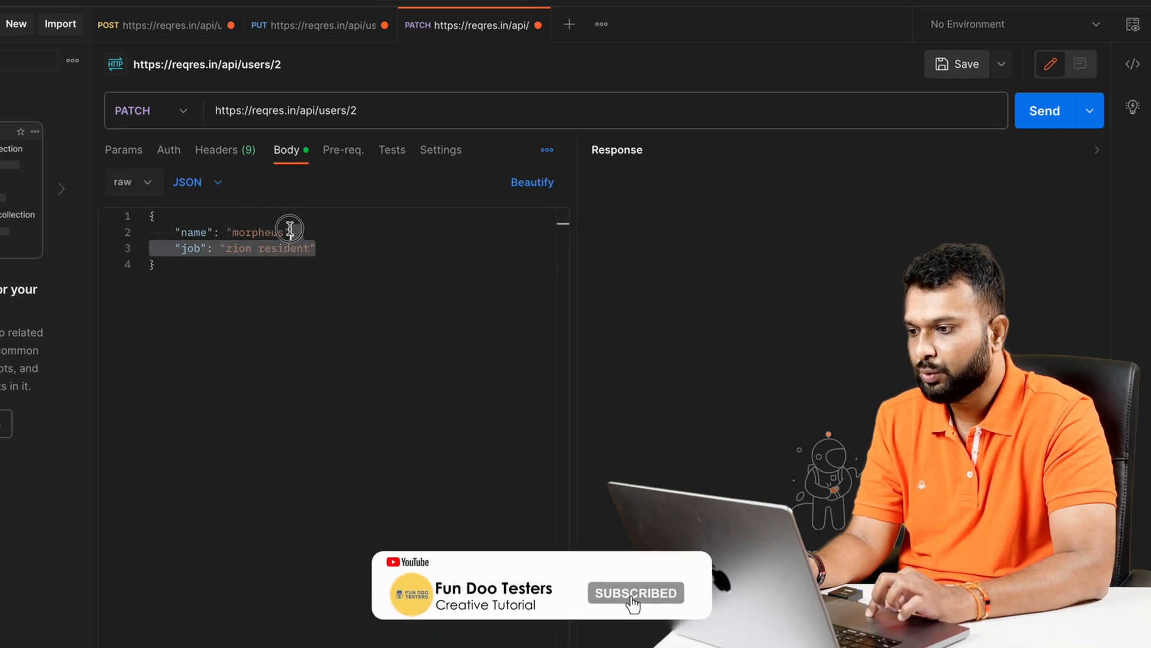
pyautogui.press('BackSpace')
pyautogui.doubleClick(270, 233)
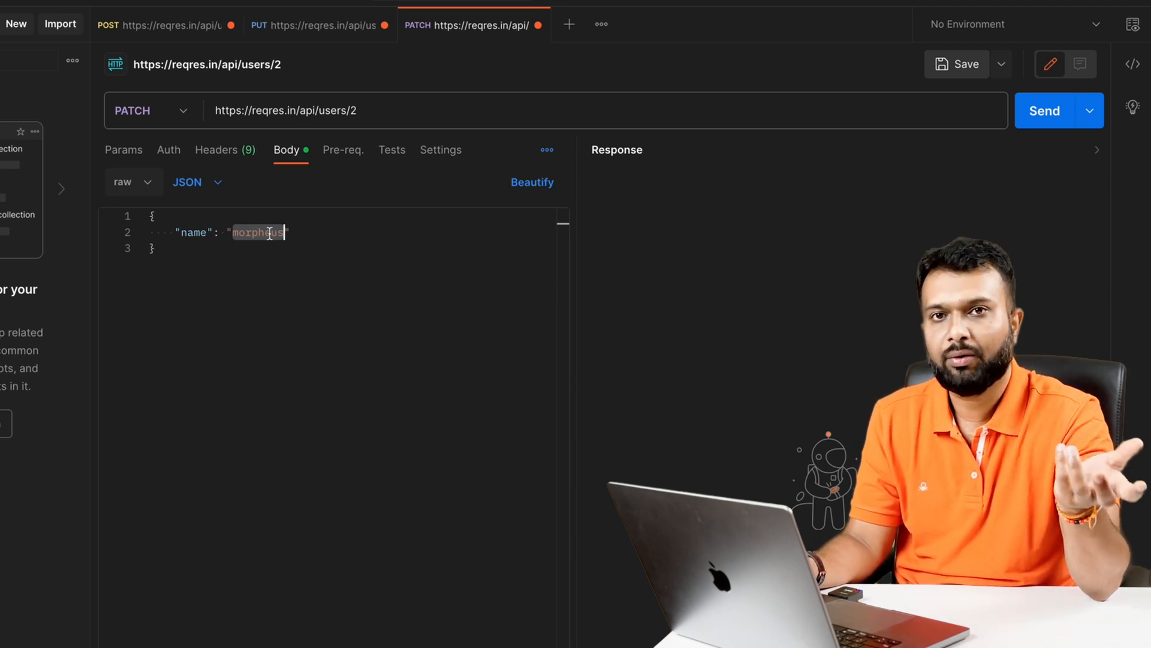
pyautogui.write('fun dootetsers')
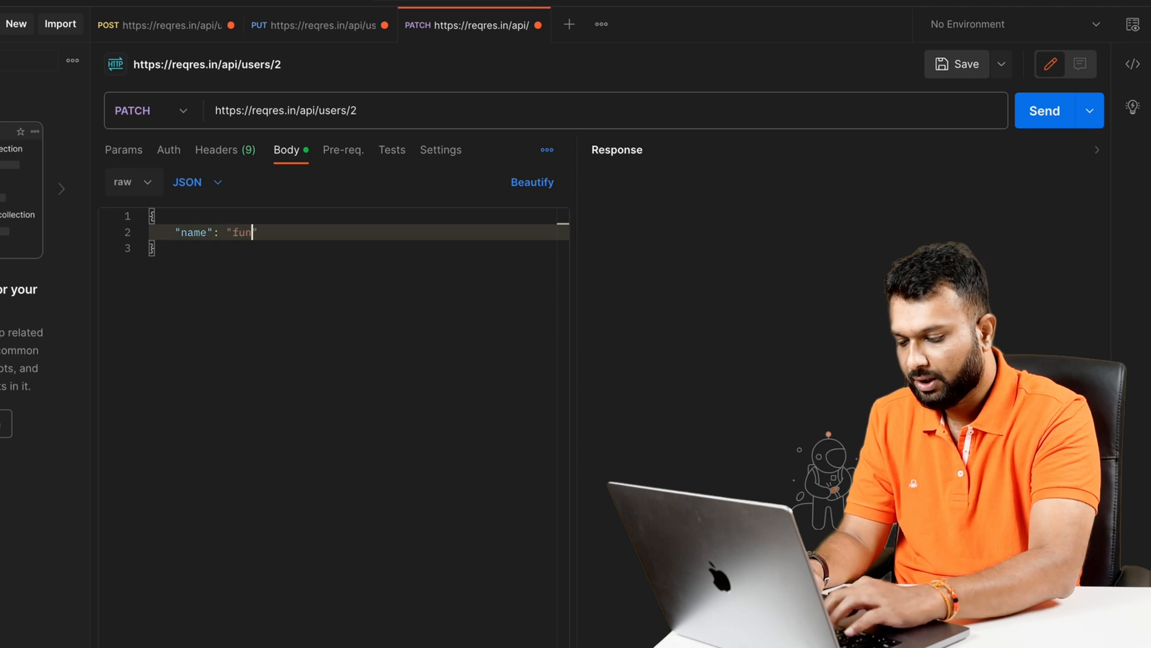
# Send the PATCH request and check the name and updatedAt fields in its response.
pyautogui.click(1051, 117)
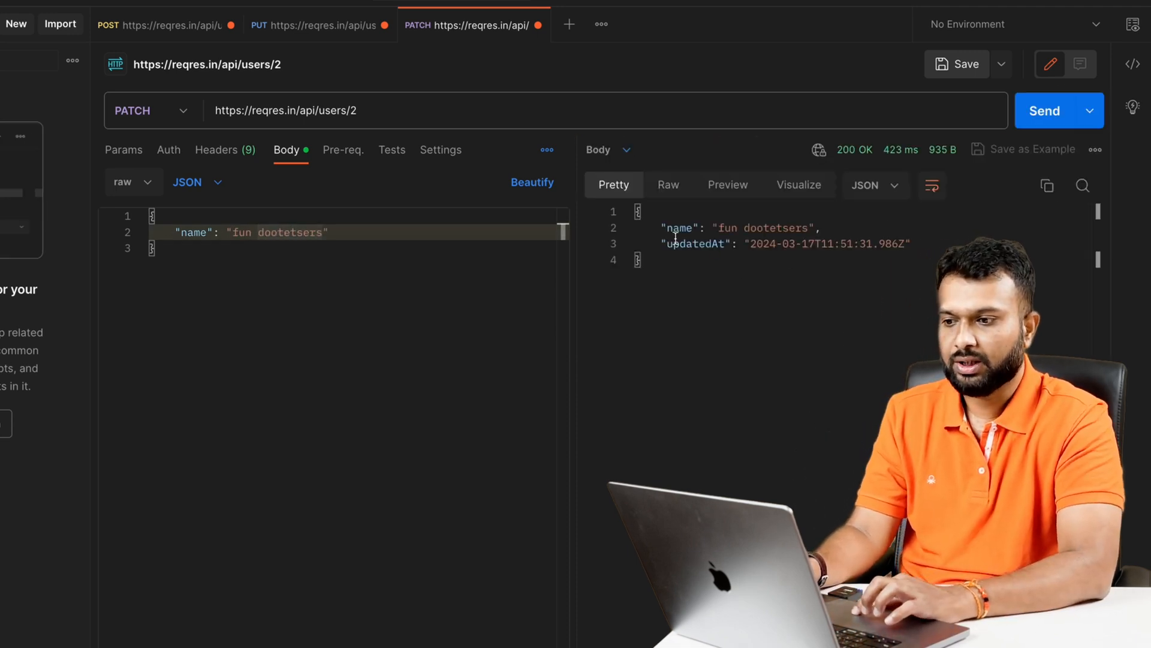
pyautogui.moveTo(660, 229); pyautogui.dragTo(900, 263)
pyautogui.click(907, 296)
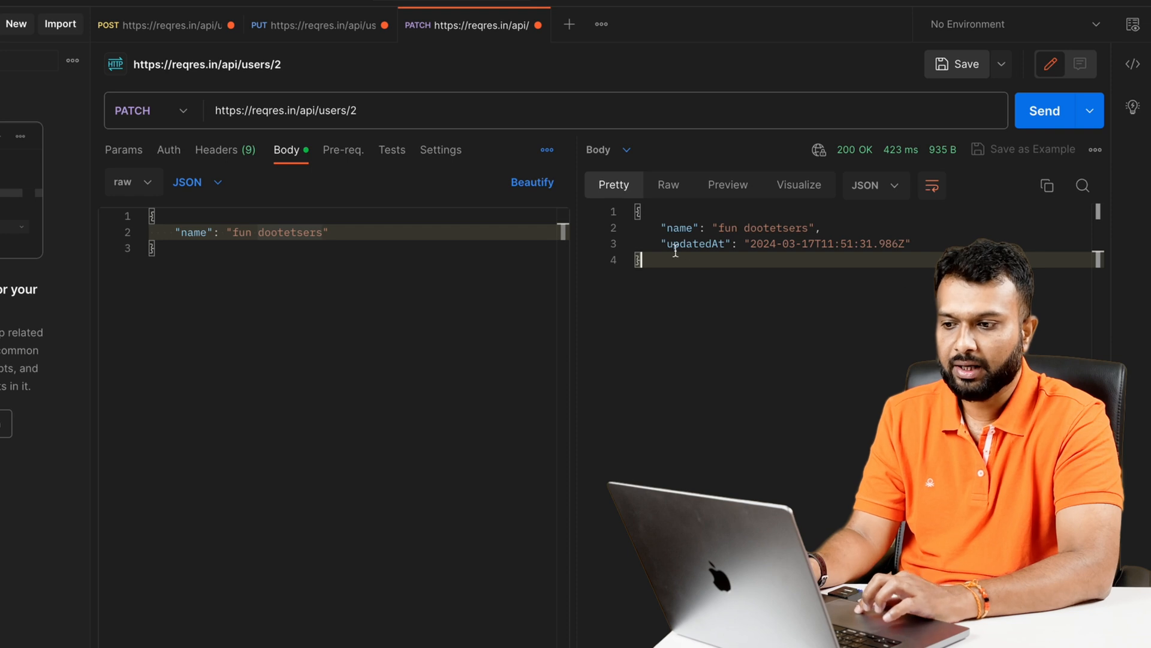
pyautogui.moveTo(668, 245); pyautogui.dragTo(842, 245)
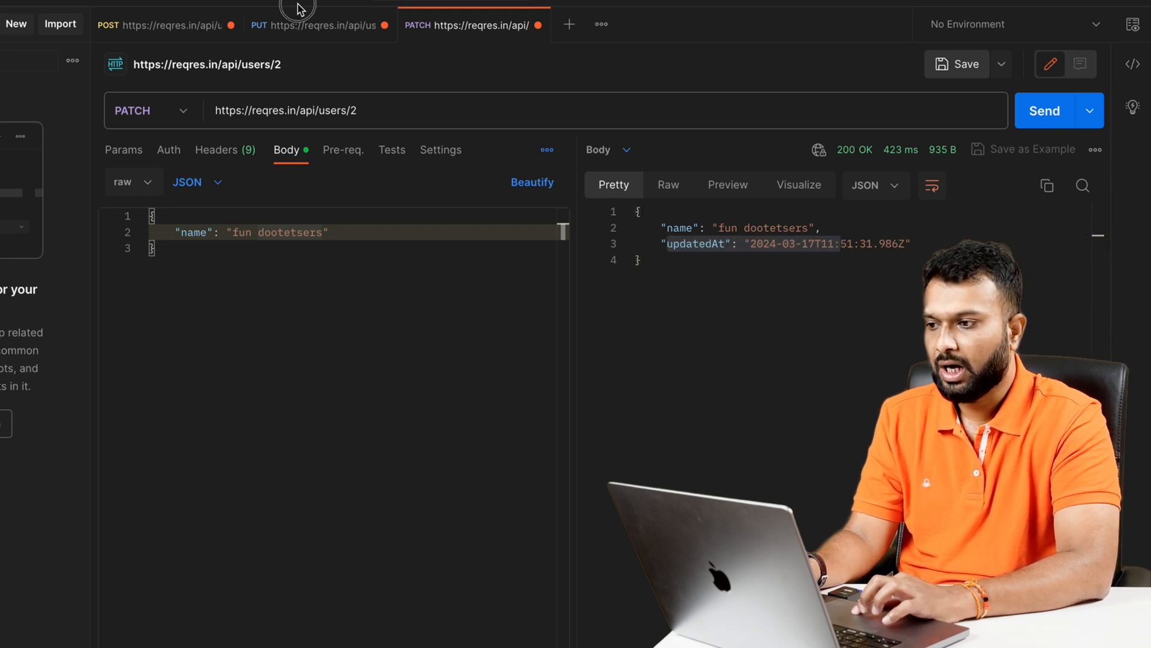
# Send the original PUT request with both name and job, and check the updatedAt field in its response.
pyautogui.click(304, 25)
pyautogui.click(1035, 114)
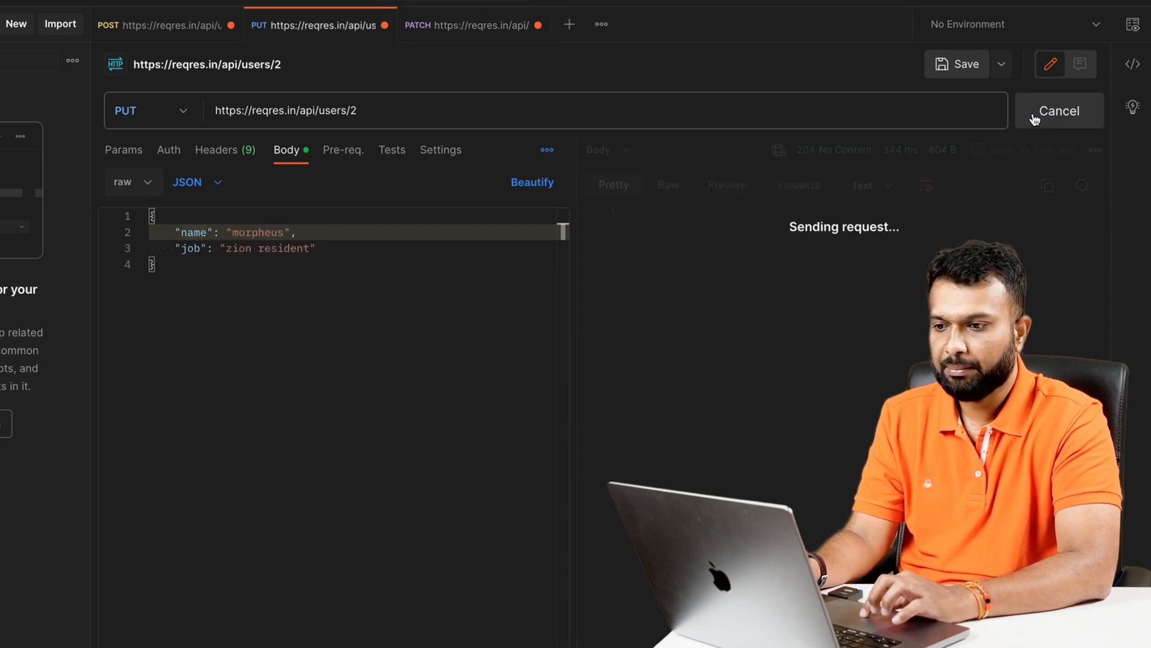
pyautogui.moveTo(655, 260); pyautogui.dragTo(907, 260)
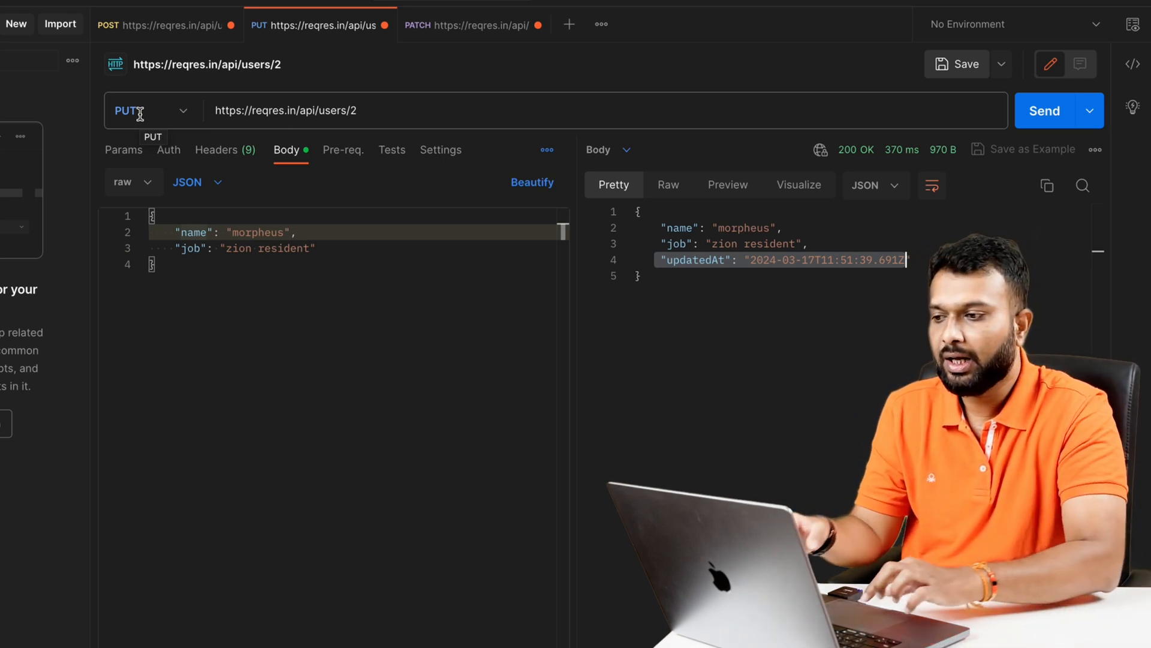
# Compare the URL of the PUT request with the URL of the PATCH request.
pyautogui.moveTo(364, 111); pyautogui.dragTo(256, 110)
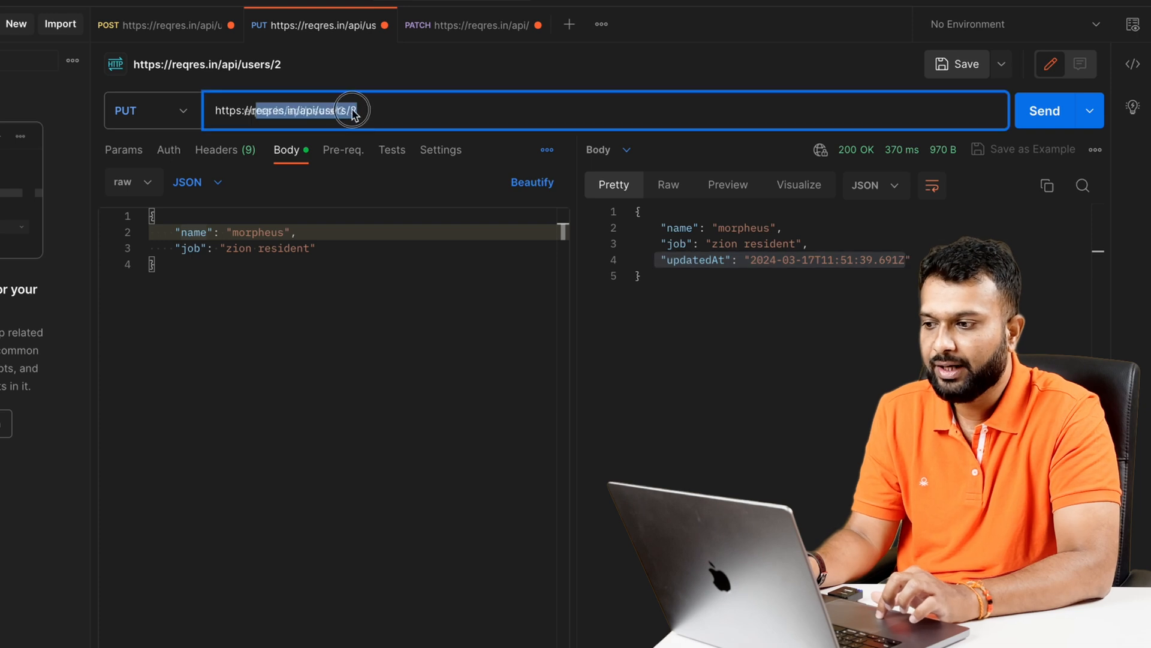
pyautogui.click(477, 28)
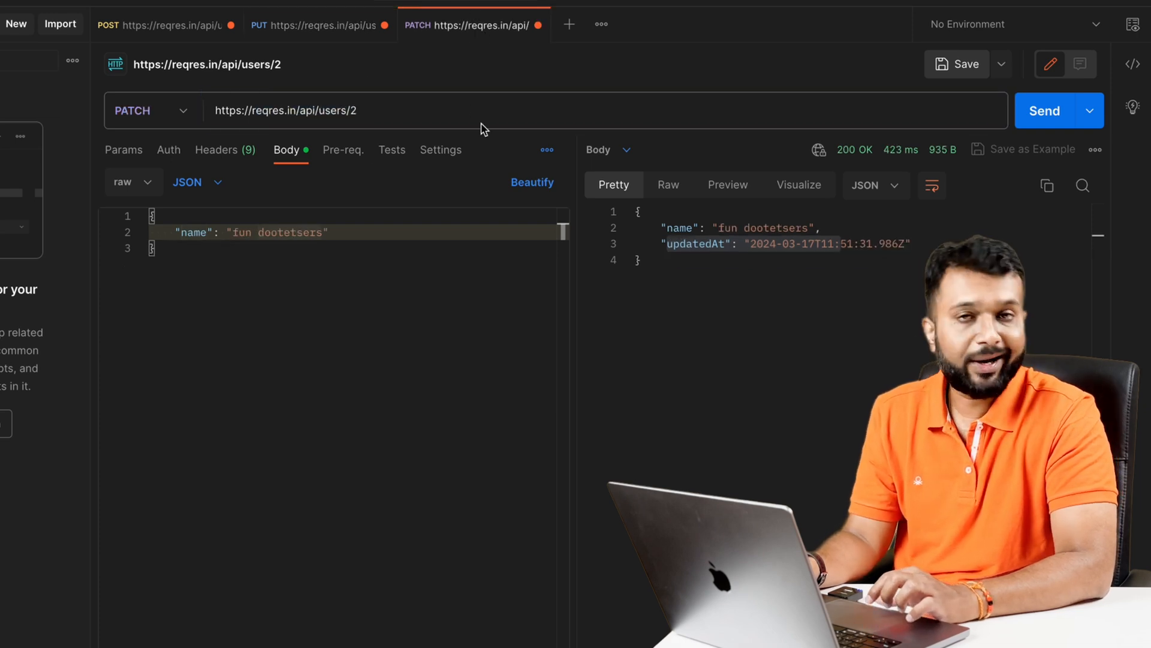
pyautogui.moveTo(346, 110); pyautogui.dragTo(405, 115)
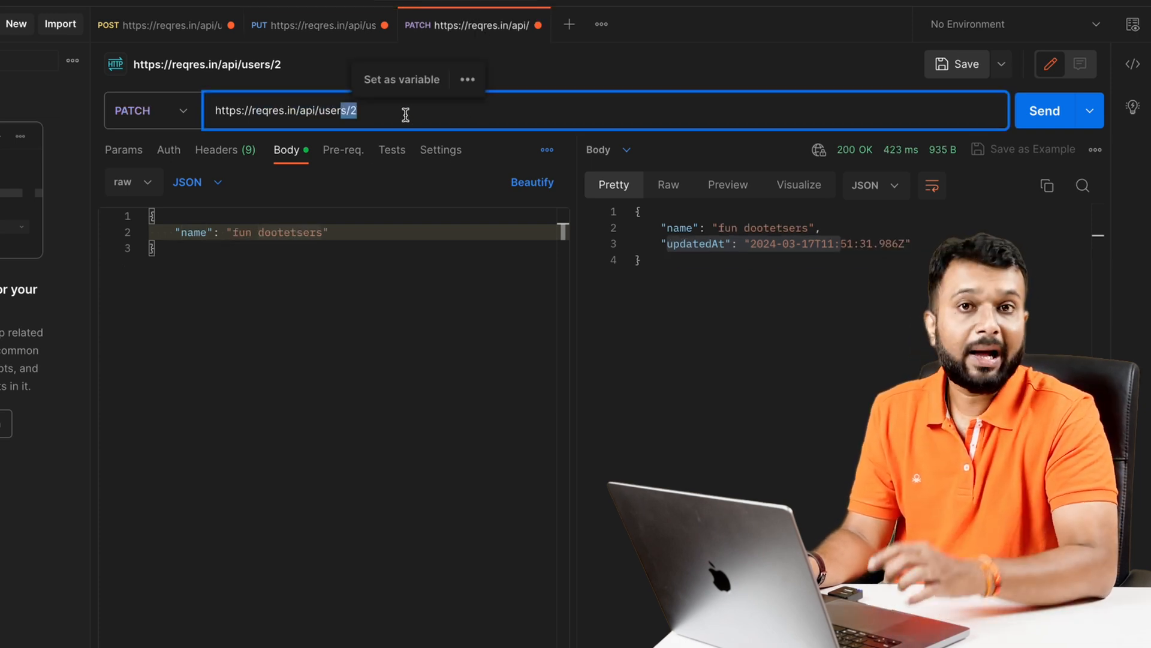